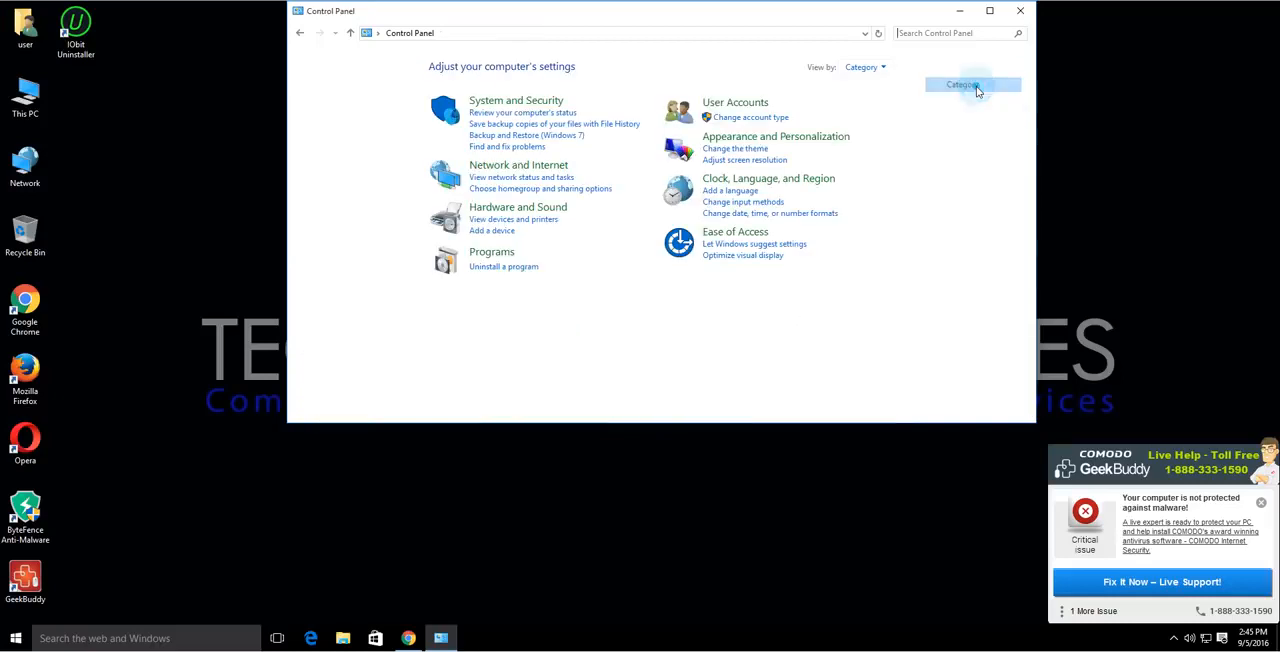
left_click(490, 268)
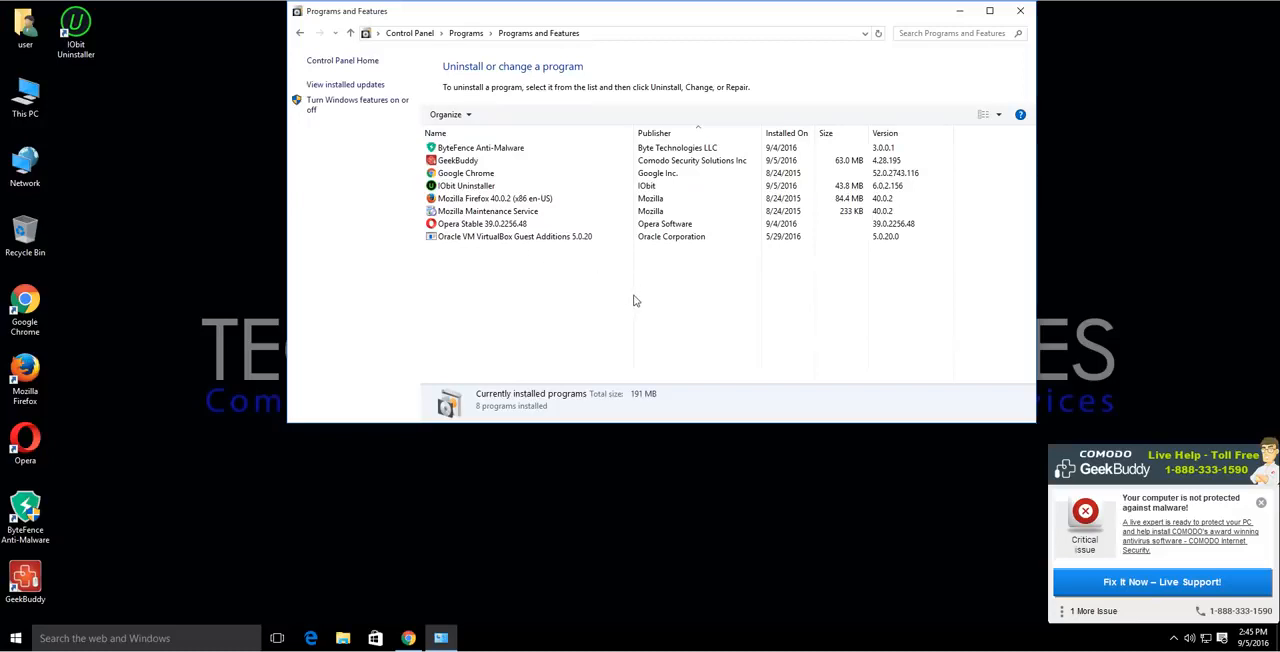
left_click(452, 162)
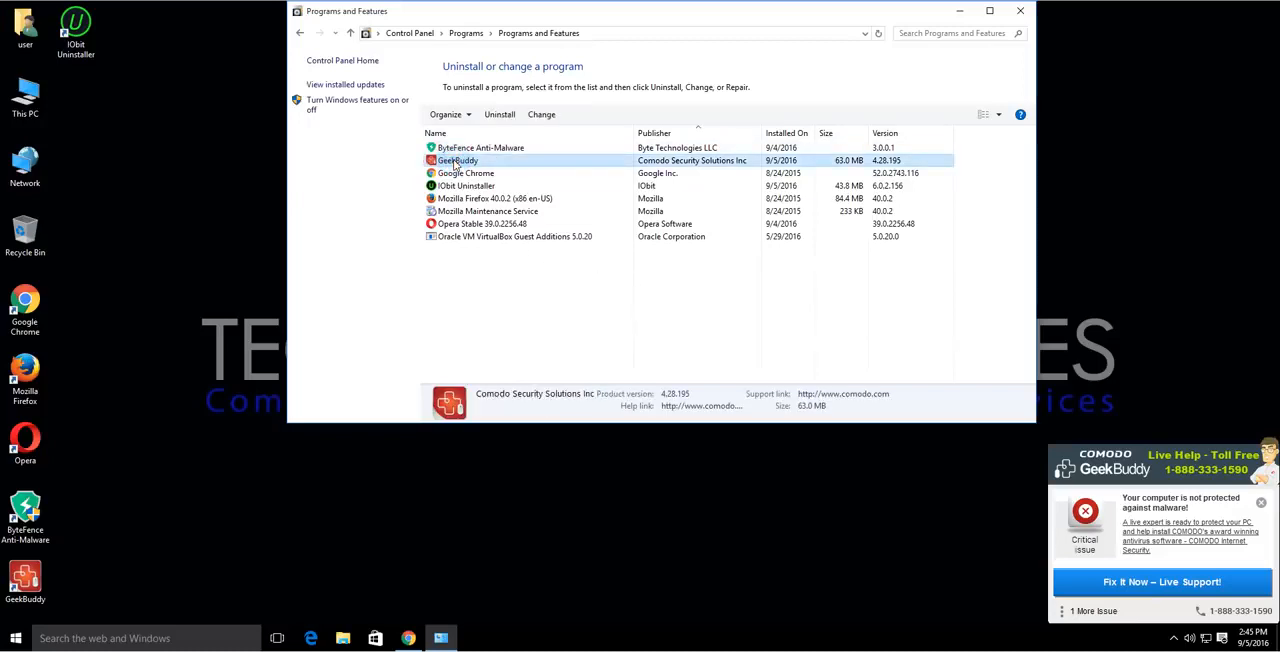
right_click(455, 163)
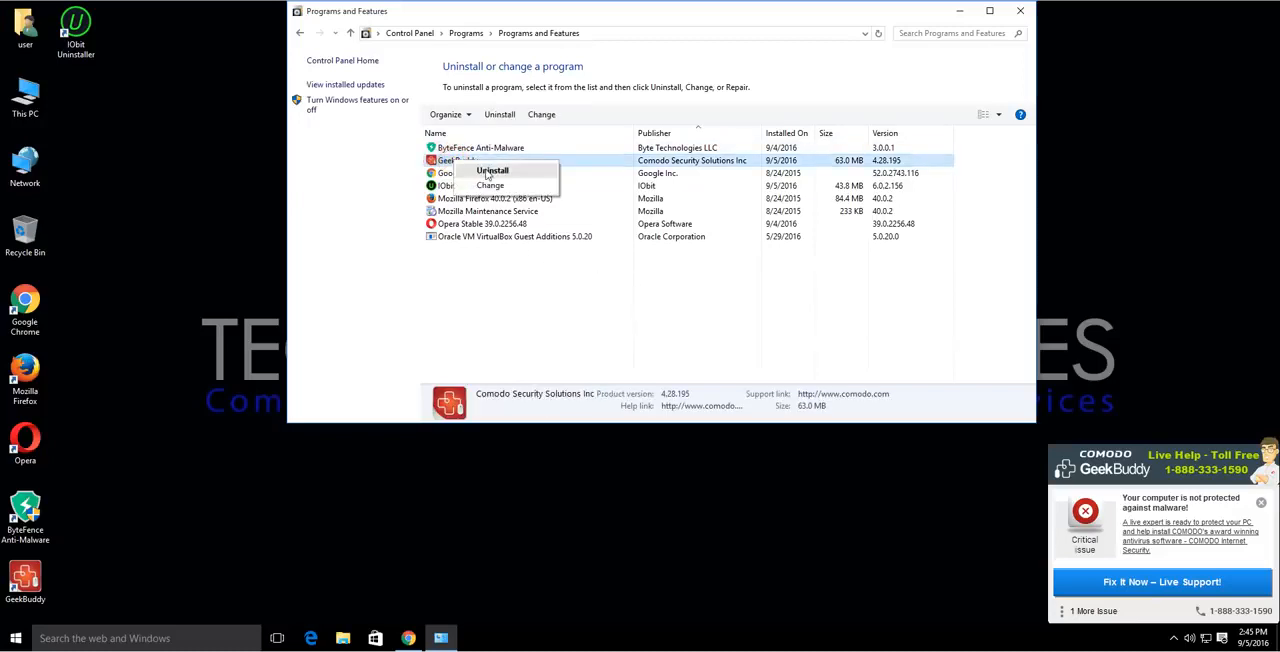
left_click(487, 172)
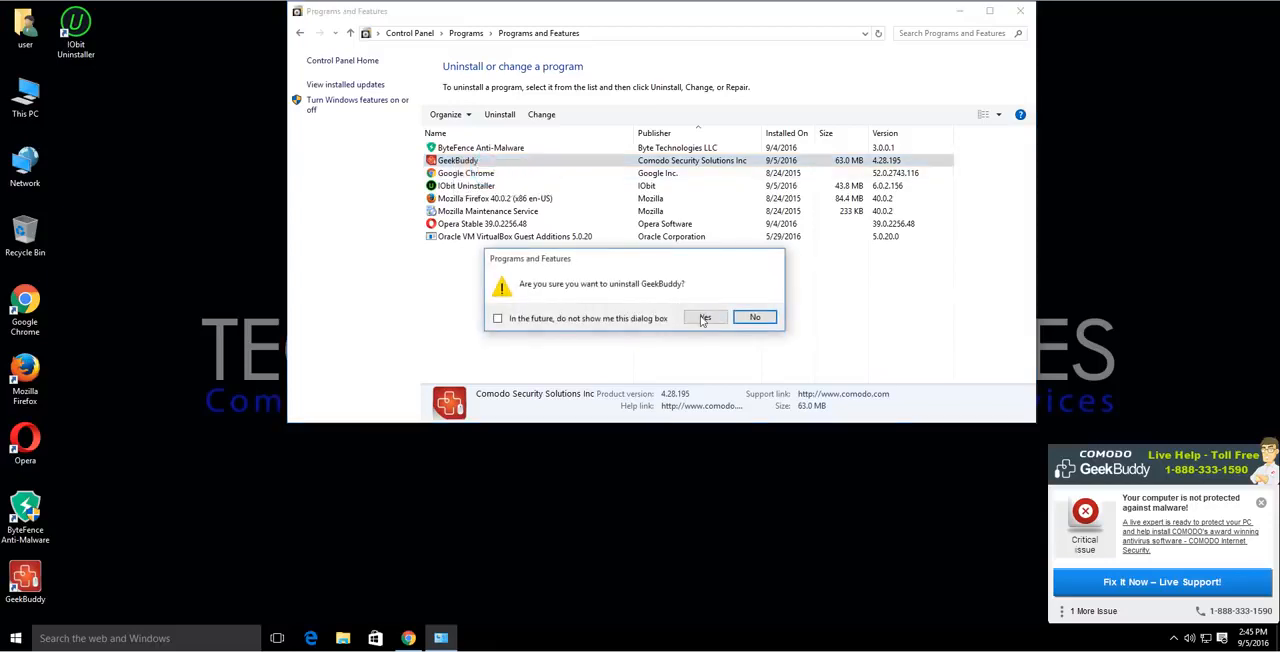
left_click(752, 318)
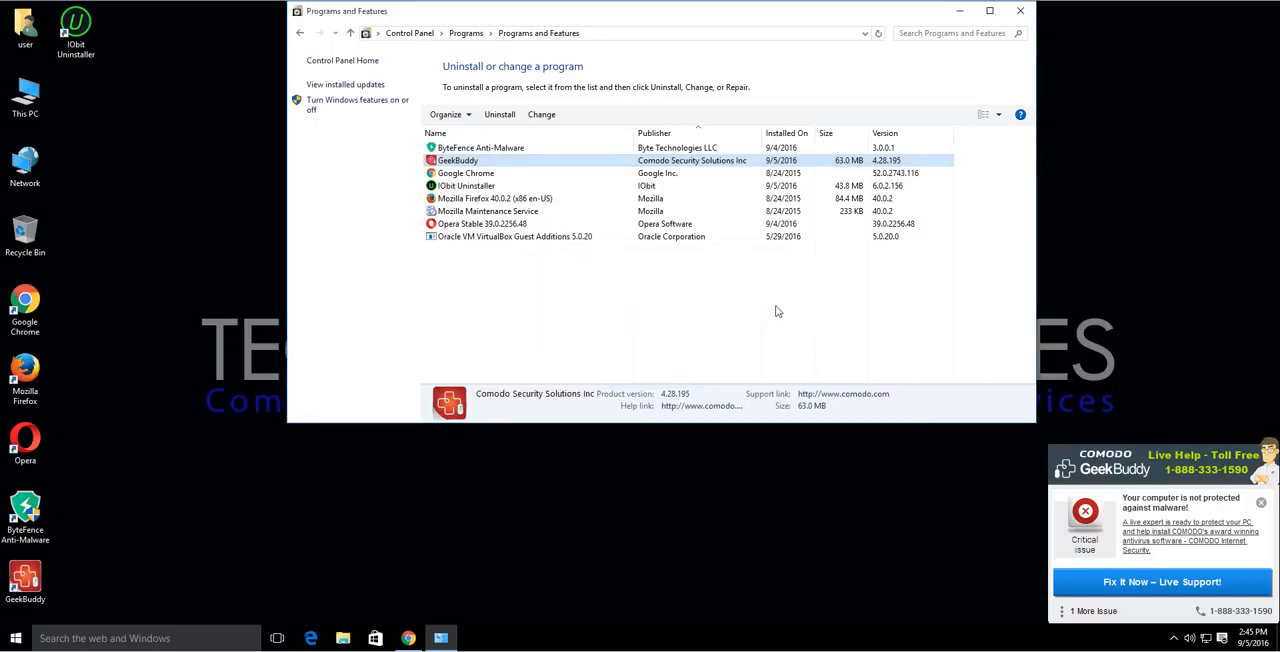
left_click(1019, 14)
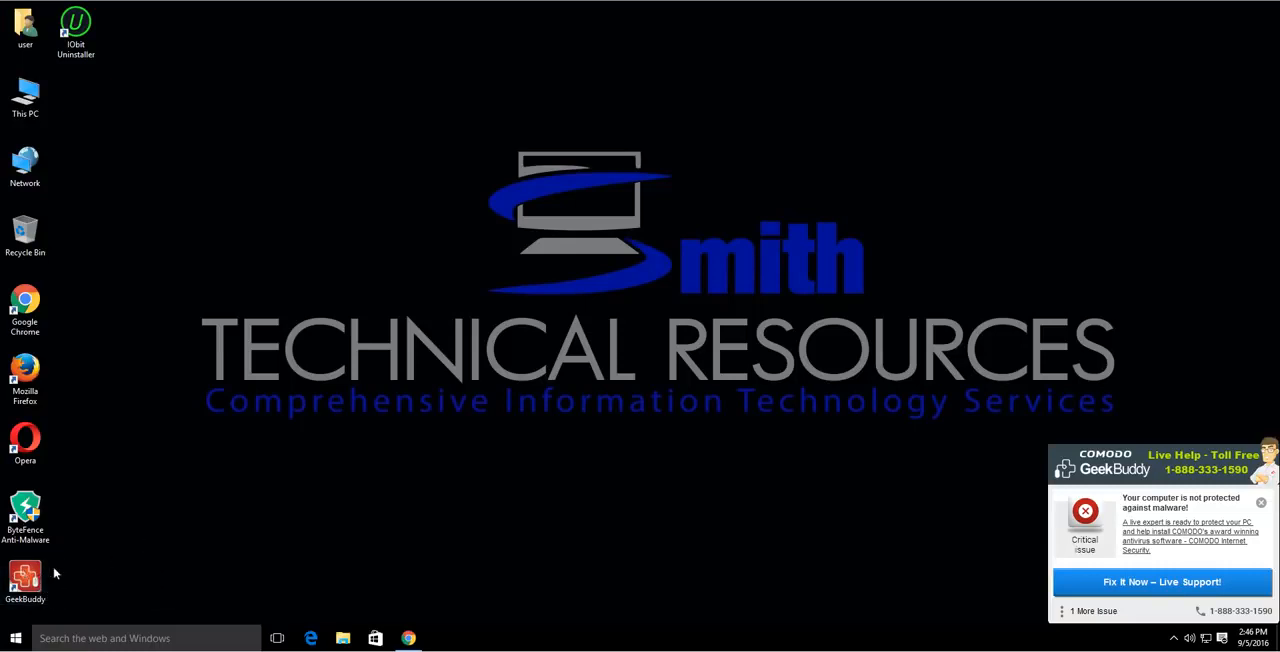
left_click(15, 640)
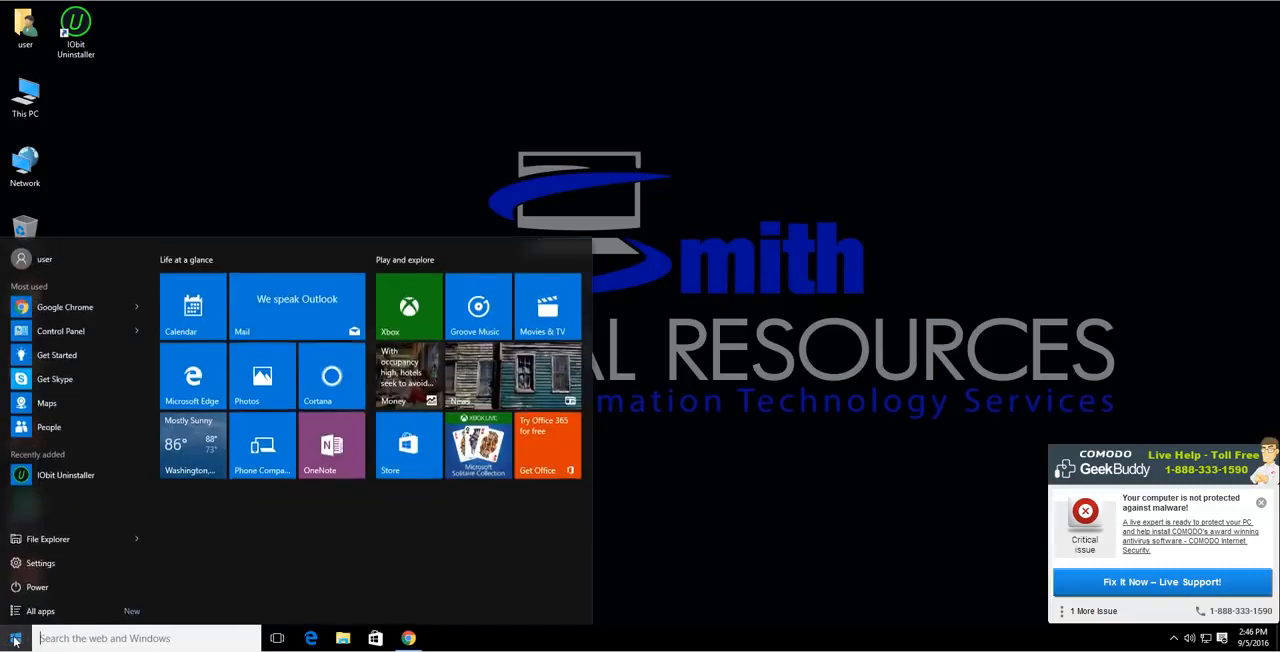
left_click(15, 640)
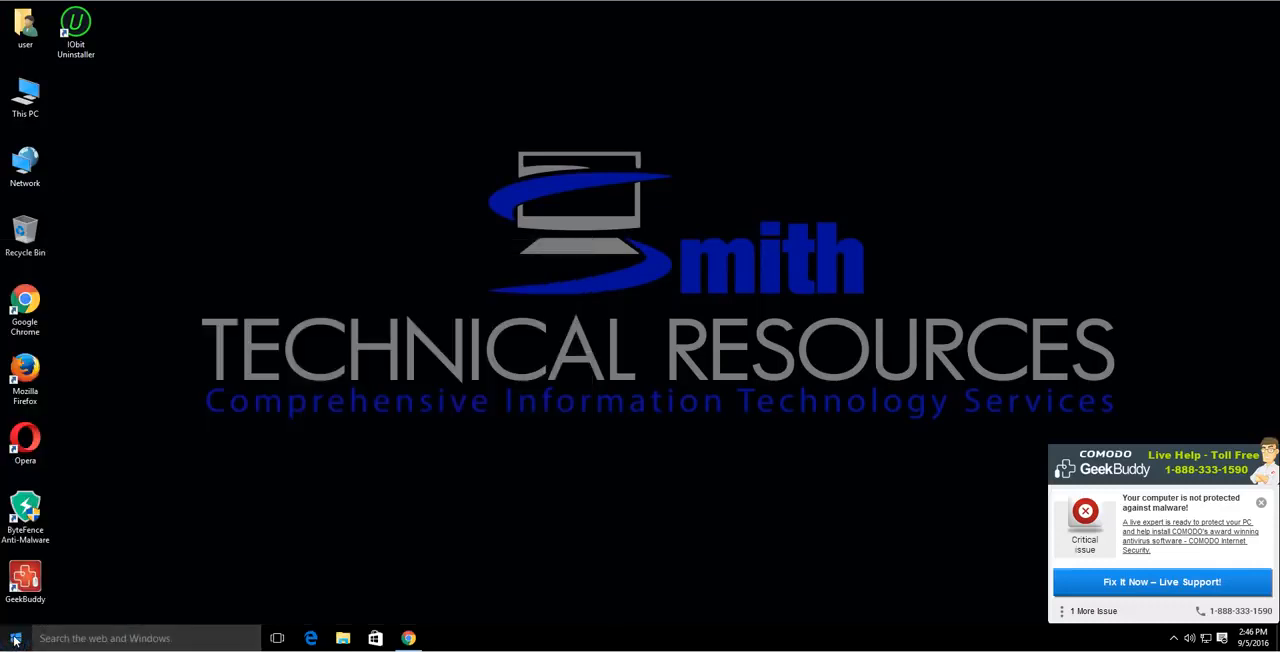
Open the file location of the GeekBuddy desktop shortcut, examine the program files in that folder, and close it.
right_click(22, 580)
left_click(56, 566)
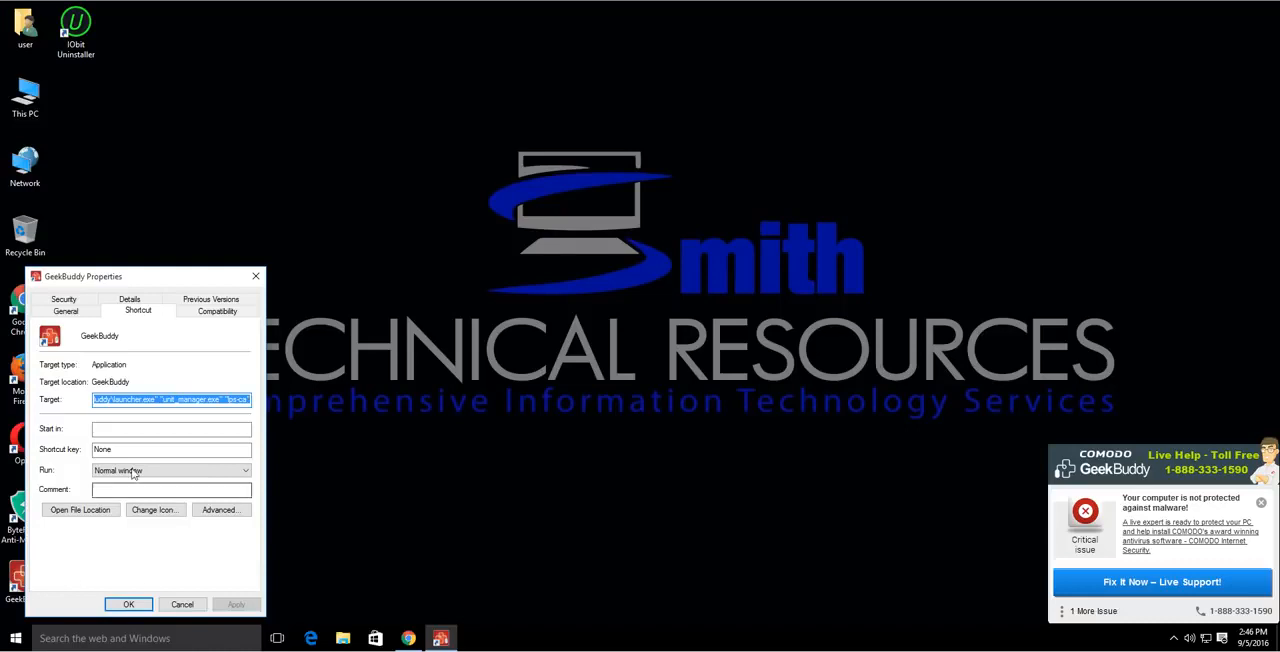
left_click(82, 516)
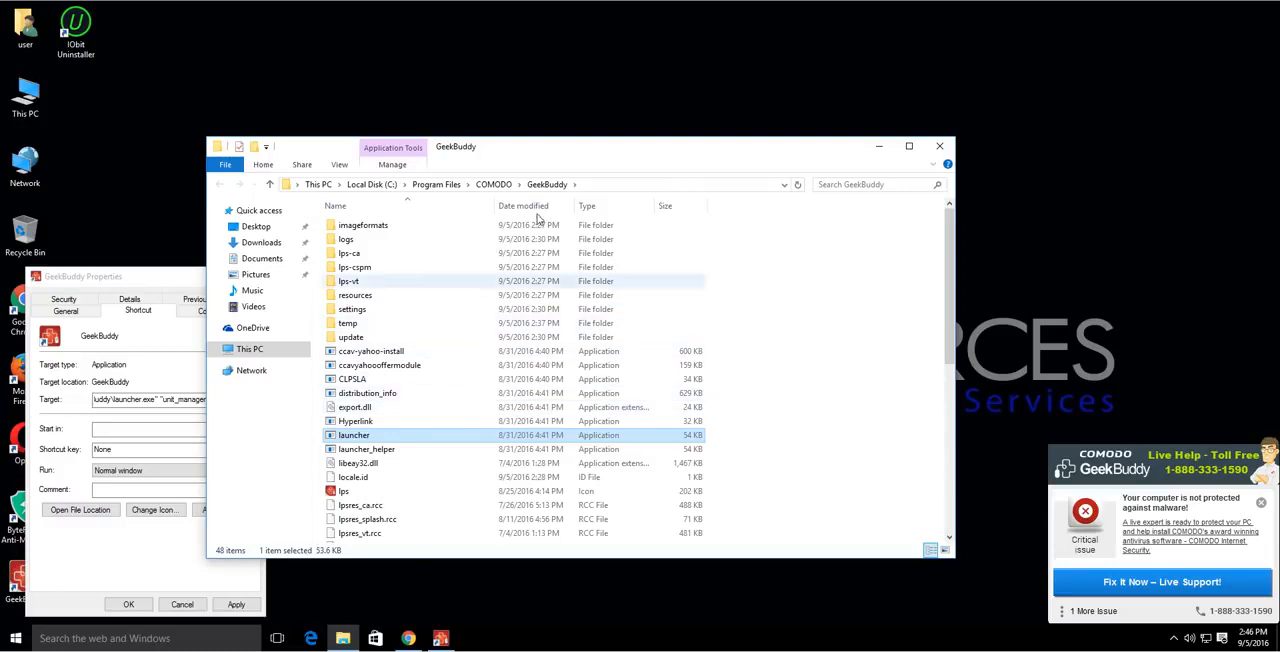
scroll(515, 372, "down", 6)
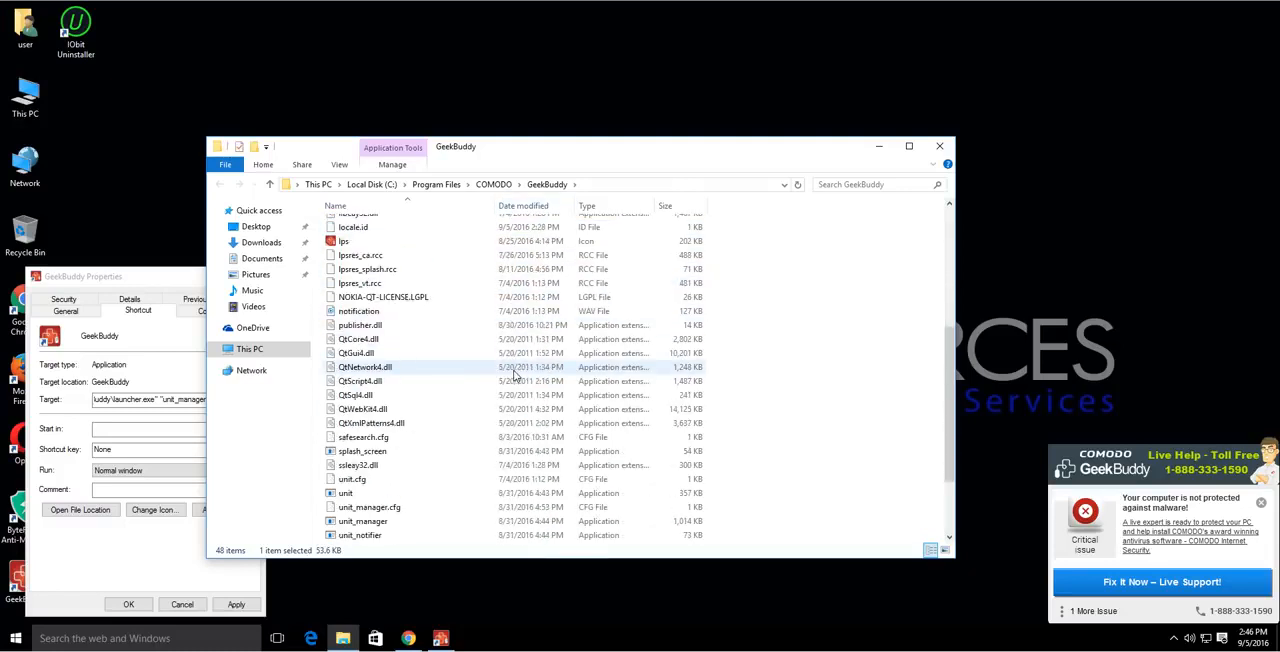
scroll(515, 374, "down", 3)
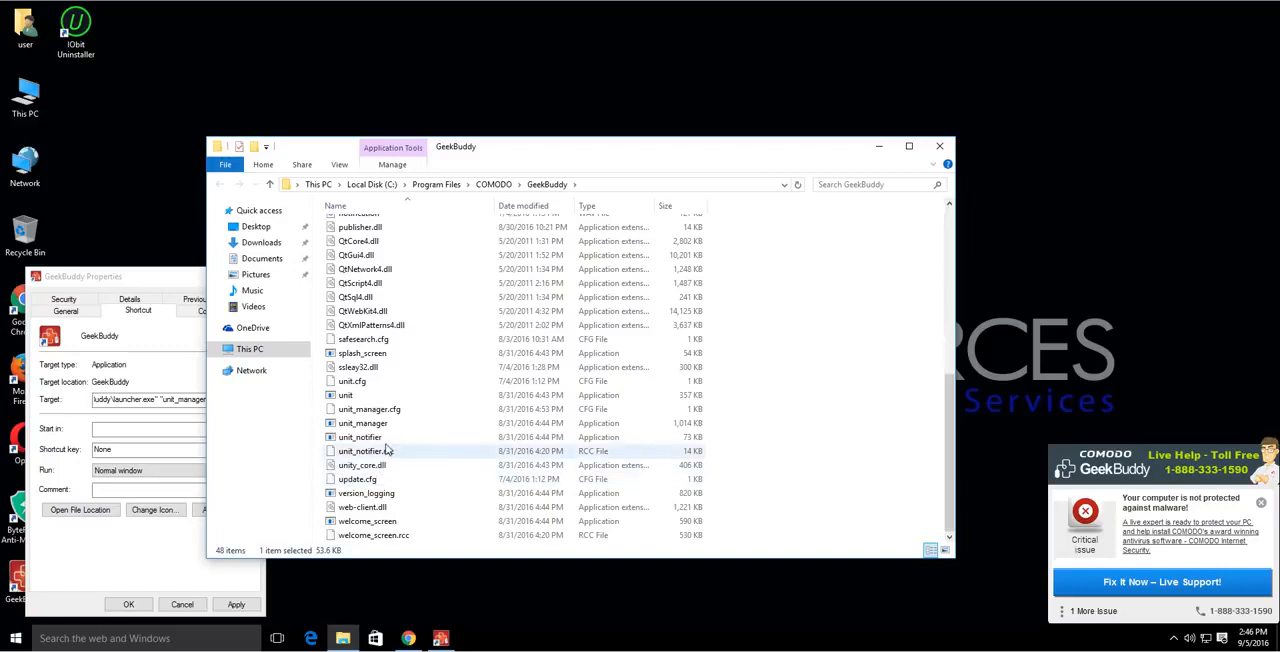
scroll(378, 408, "up", 1)
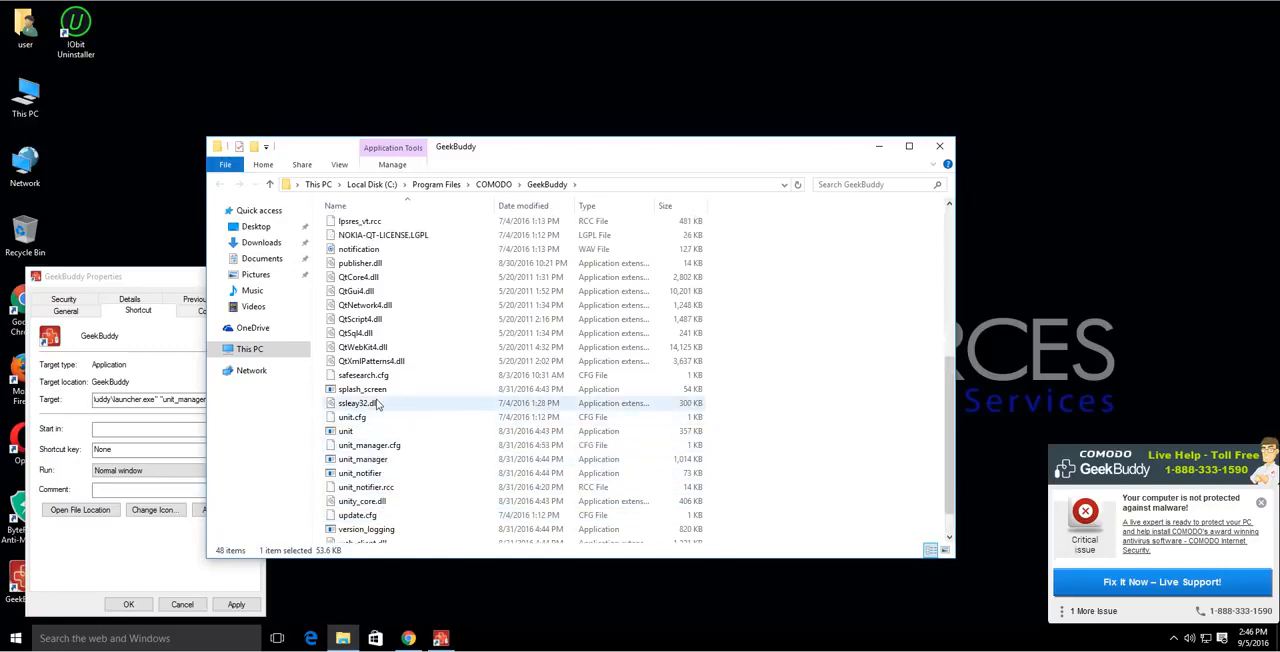
scroll(378, 404, "up", 4)
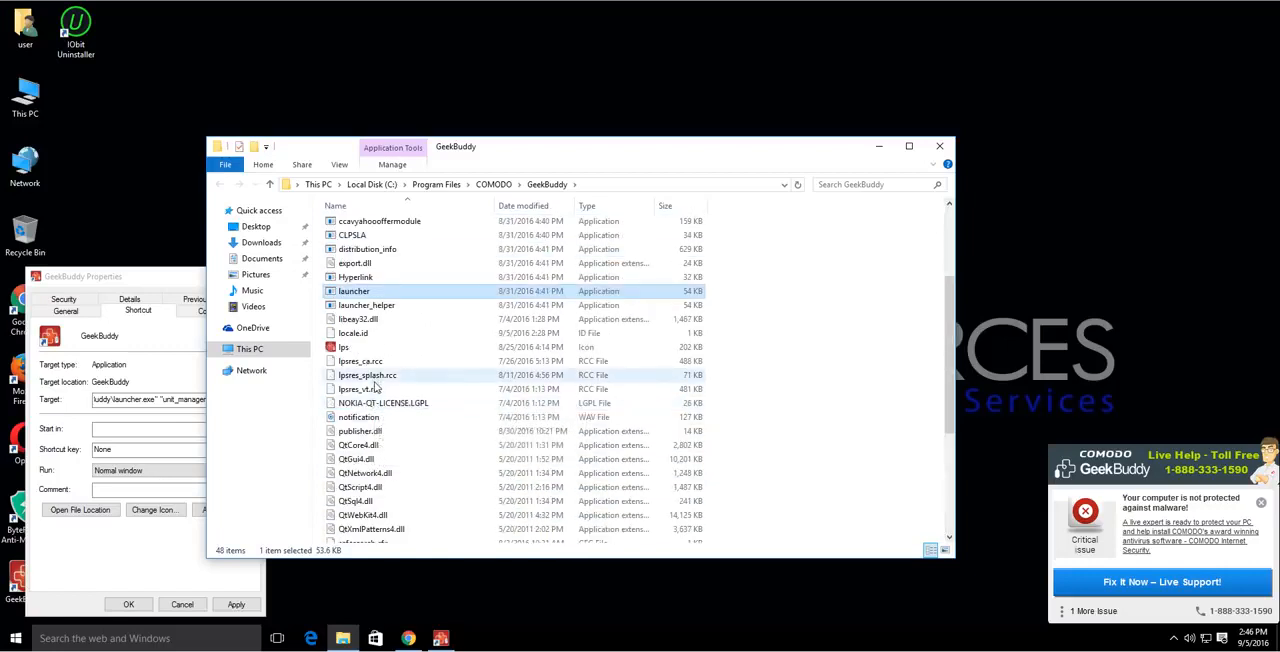
scroll(376, 388, "up", 3)
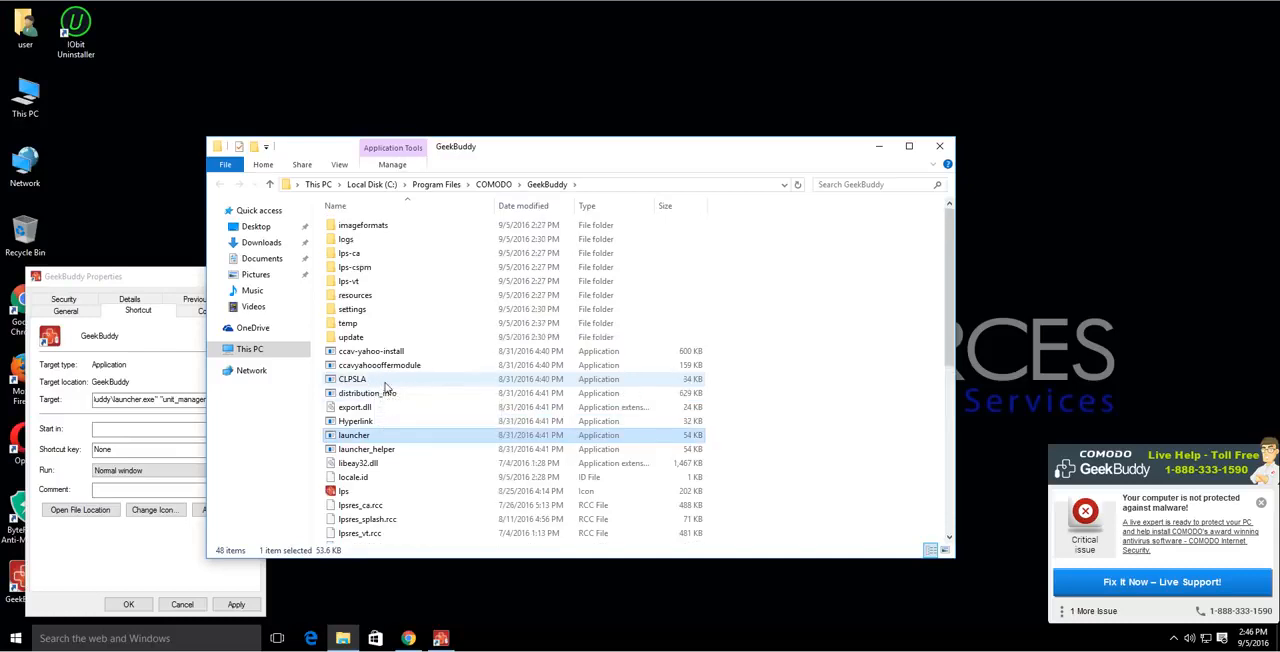
scroll(386, 388, "down", 8)
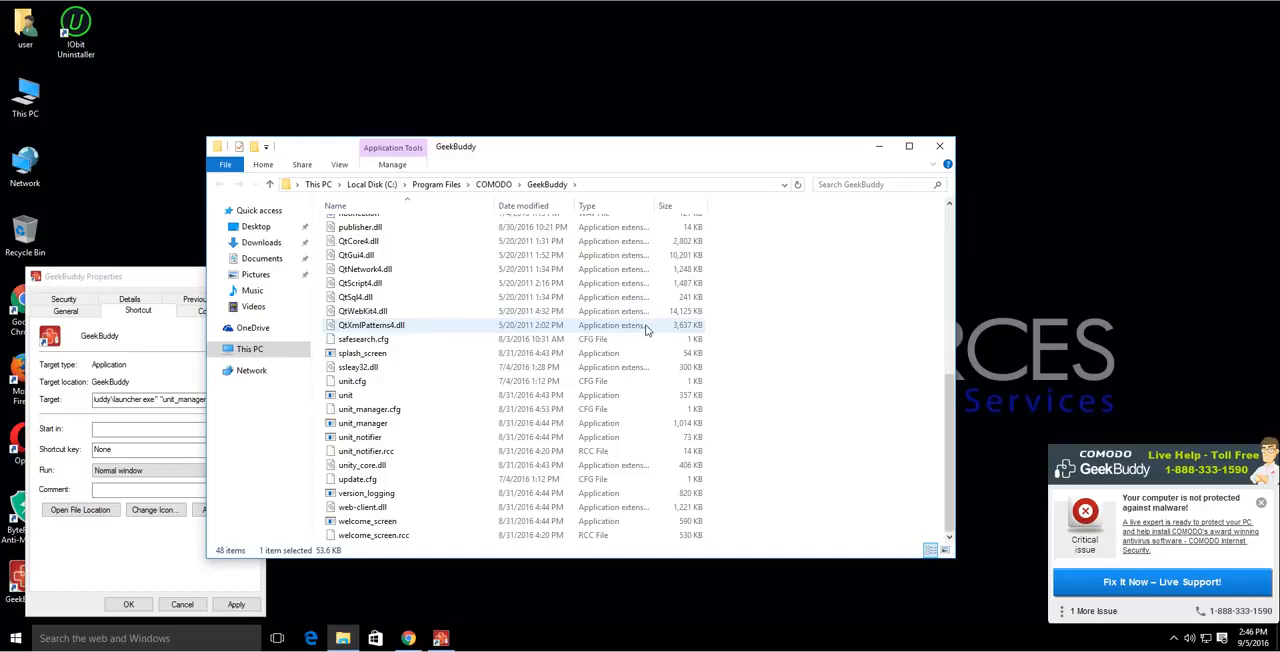
left_click(940, 146)
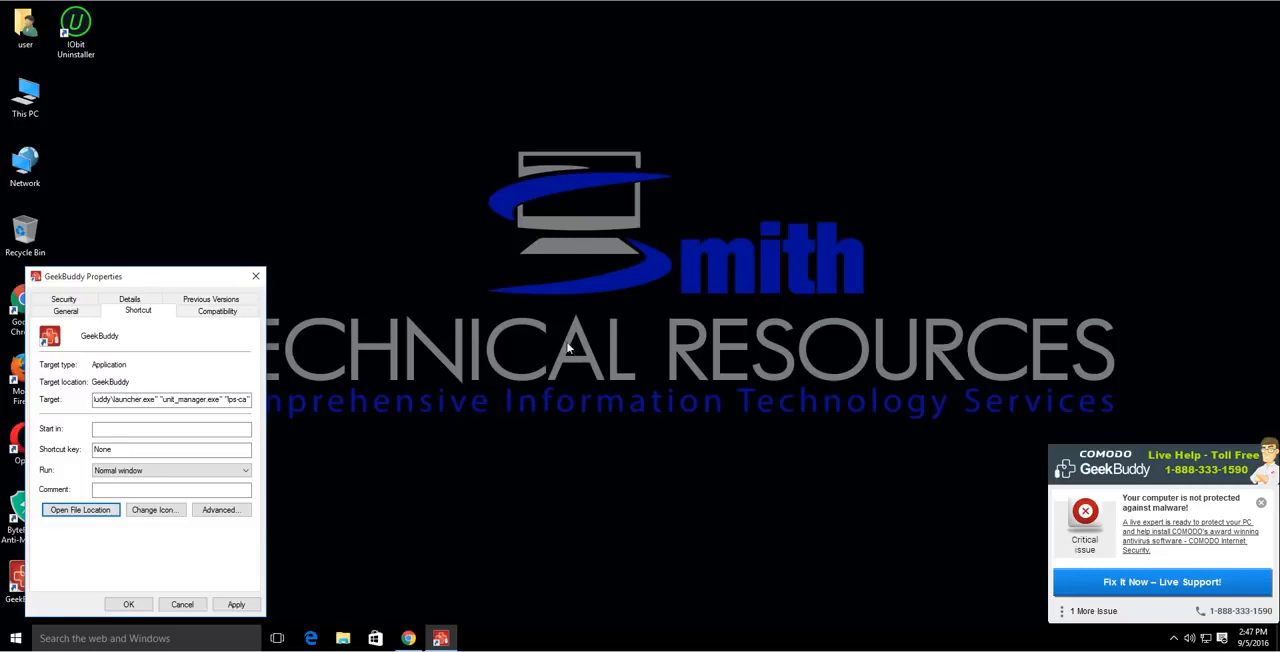
left_click(258, 277)
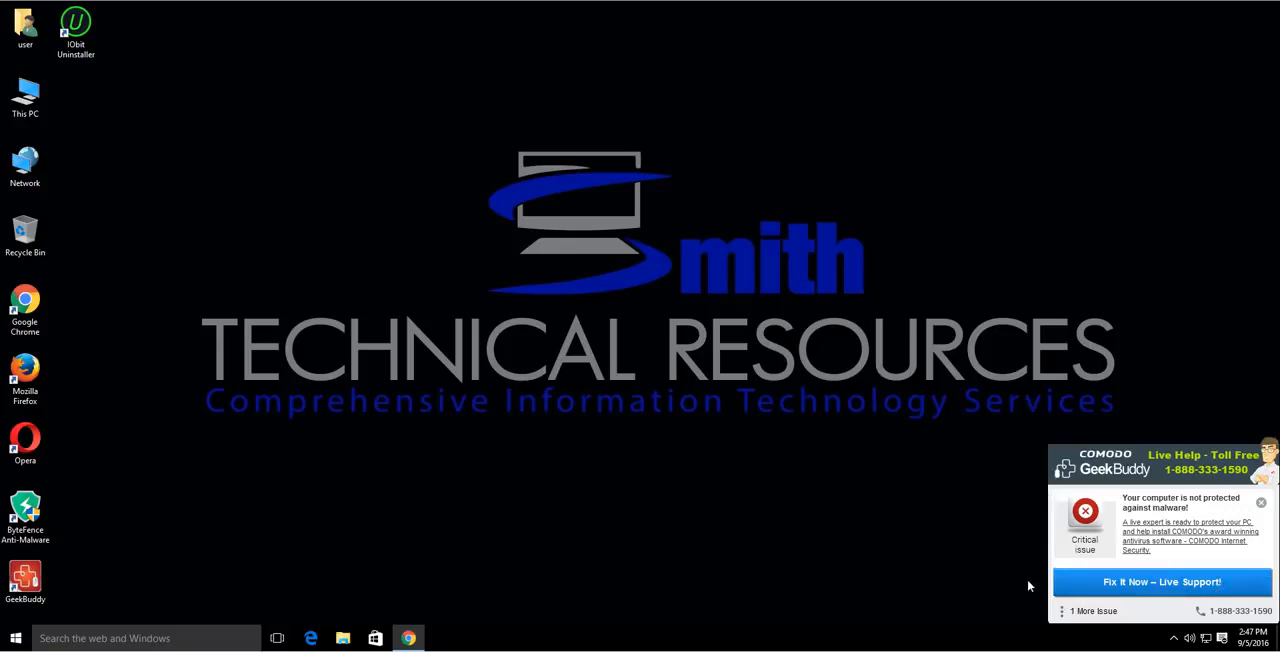
Open Task Manager and end the GeekBuddy Remote Screen background process.
right_click(1063, 637)
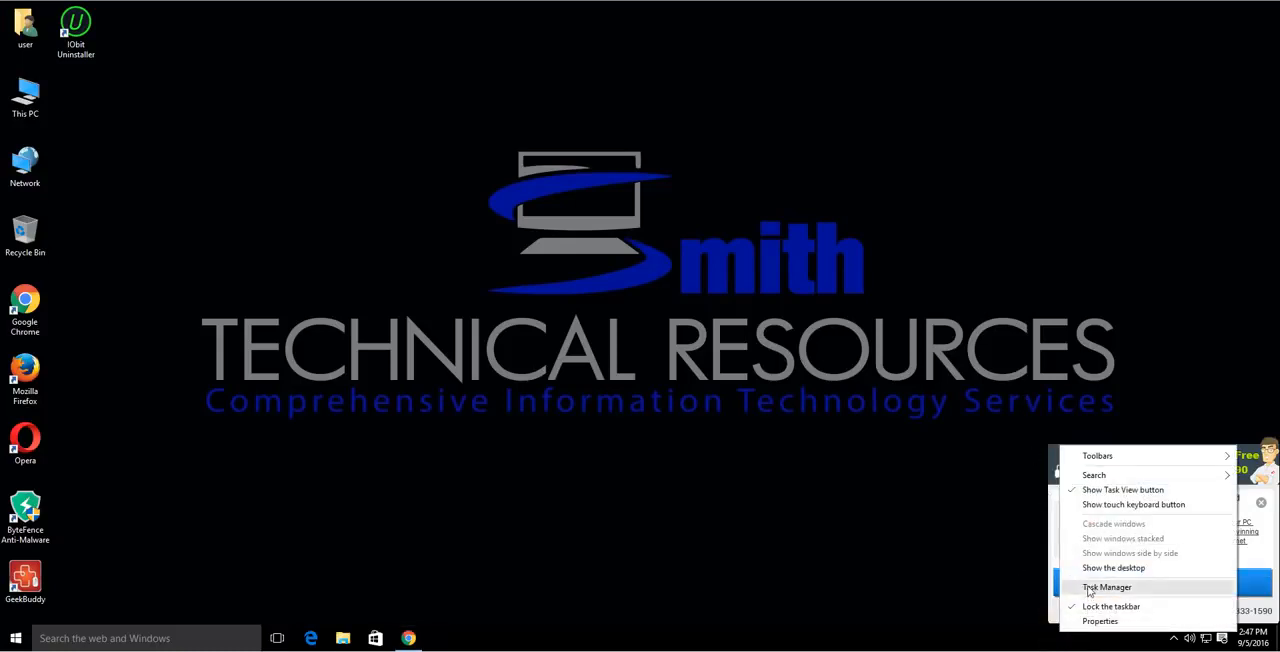
left_click(1077, 586)
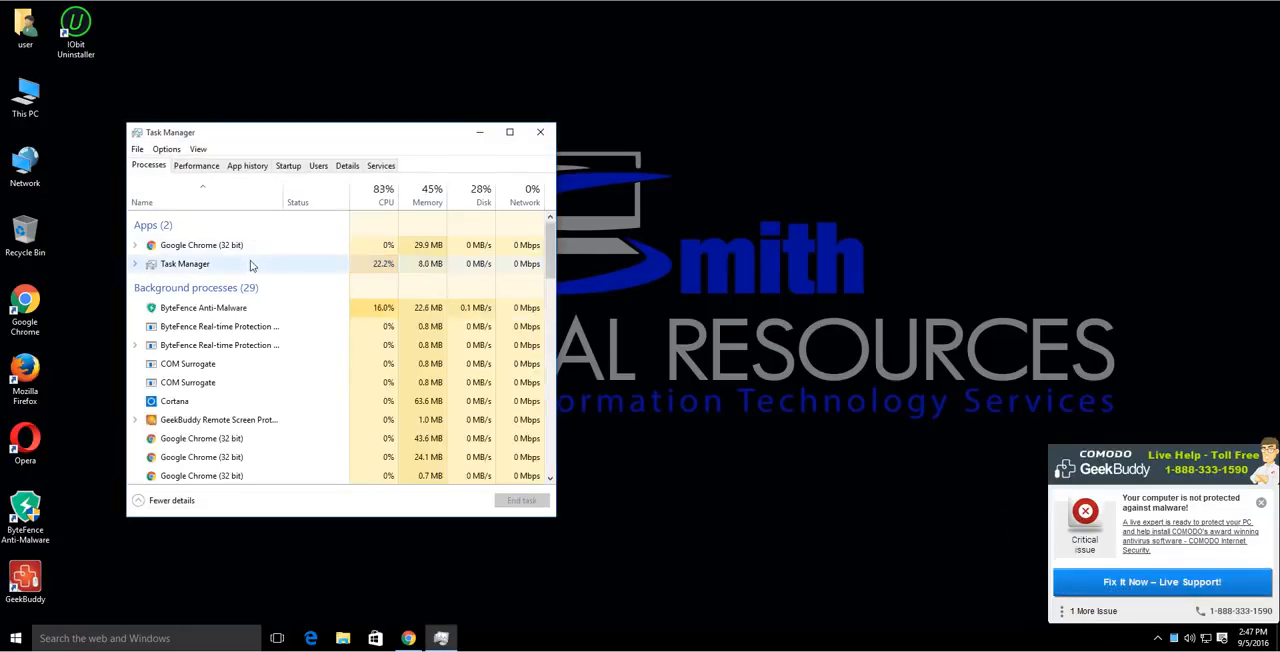
scroll(240, 335, "down", 1)
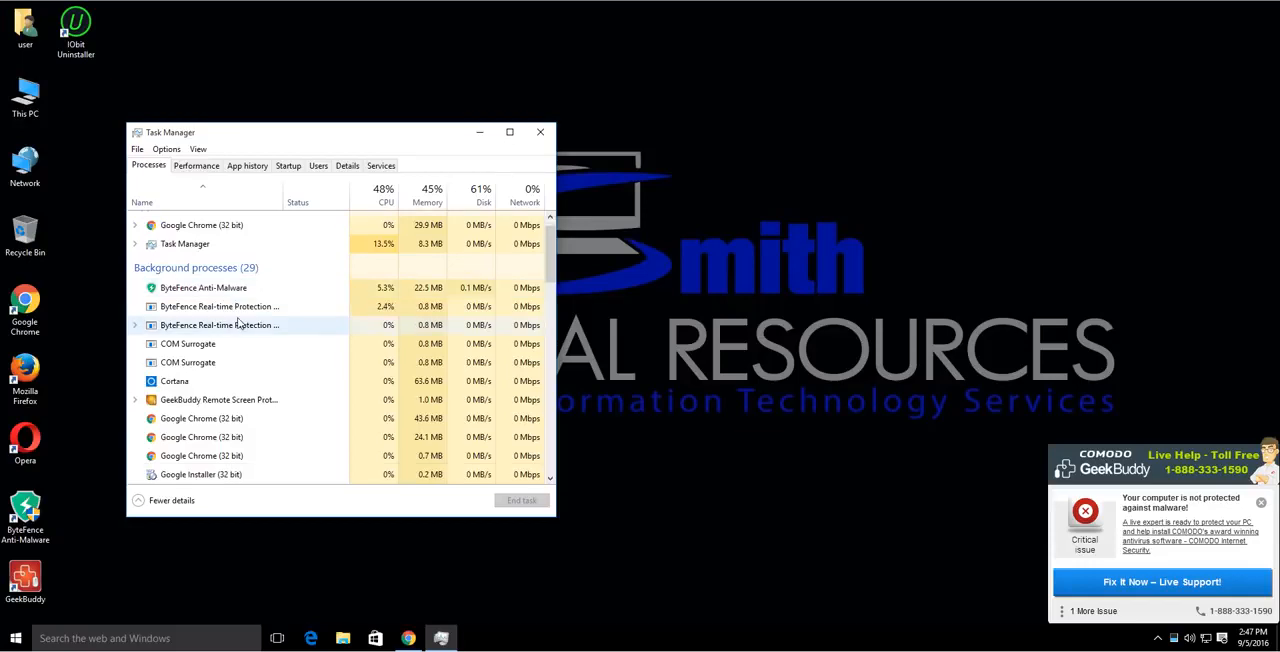
left_click(230, 345)
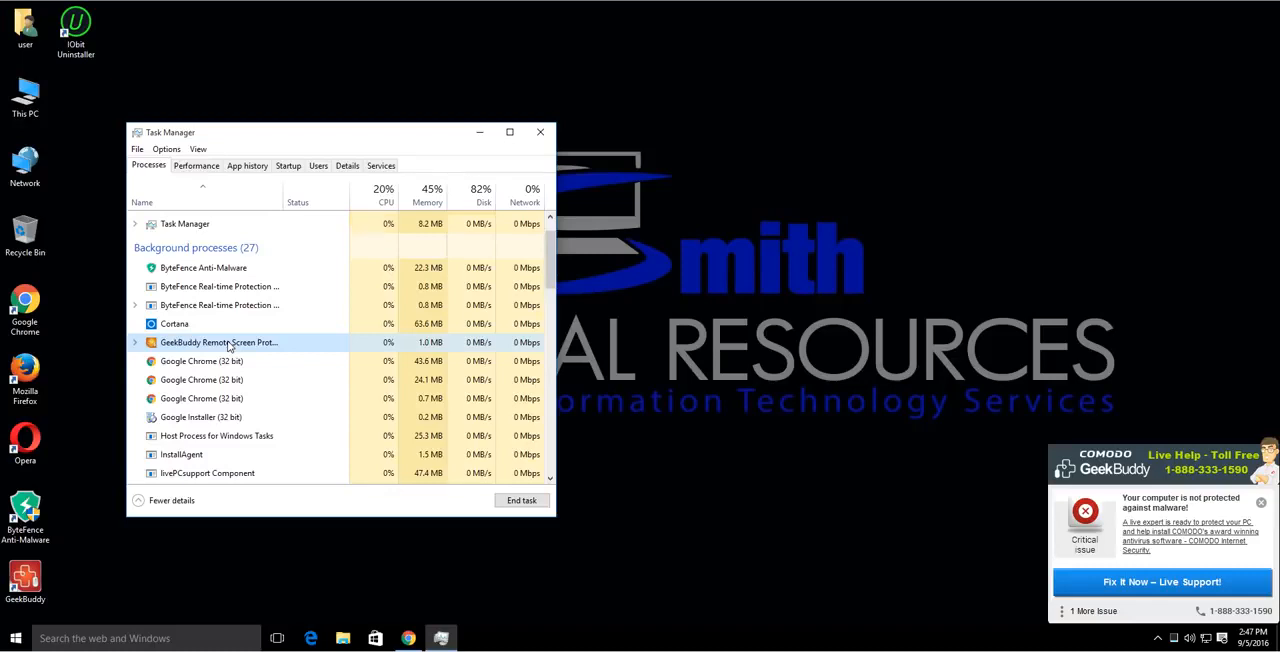
right_click(229, 346)
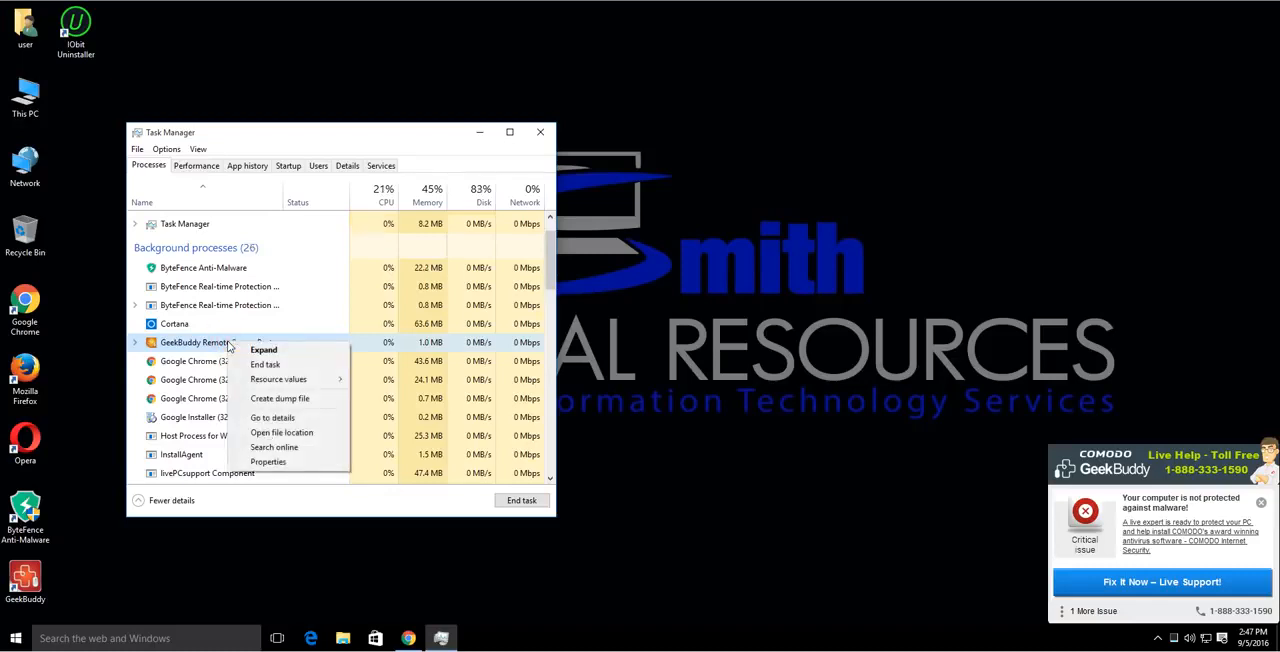
left_click(264, 365)
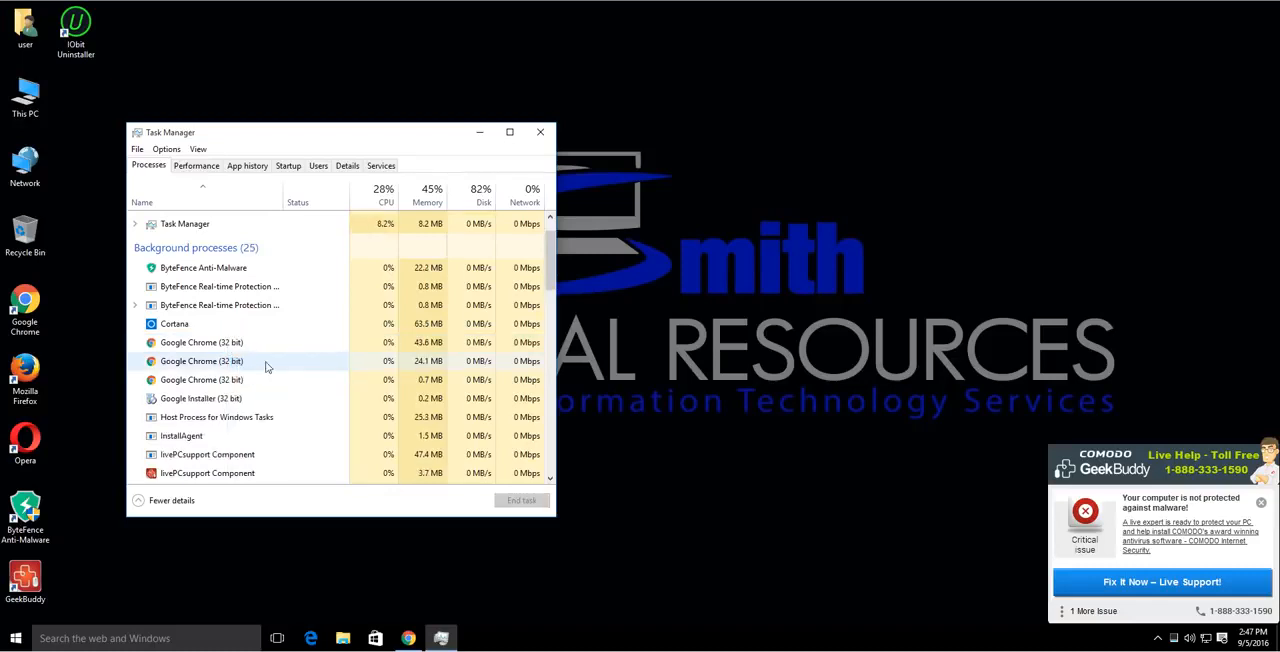
End all three livePCsupport Component background processes and close Task Manager.
left_click(1158, 641)
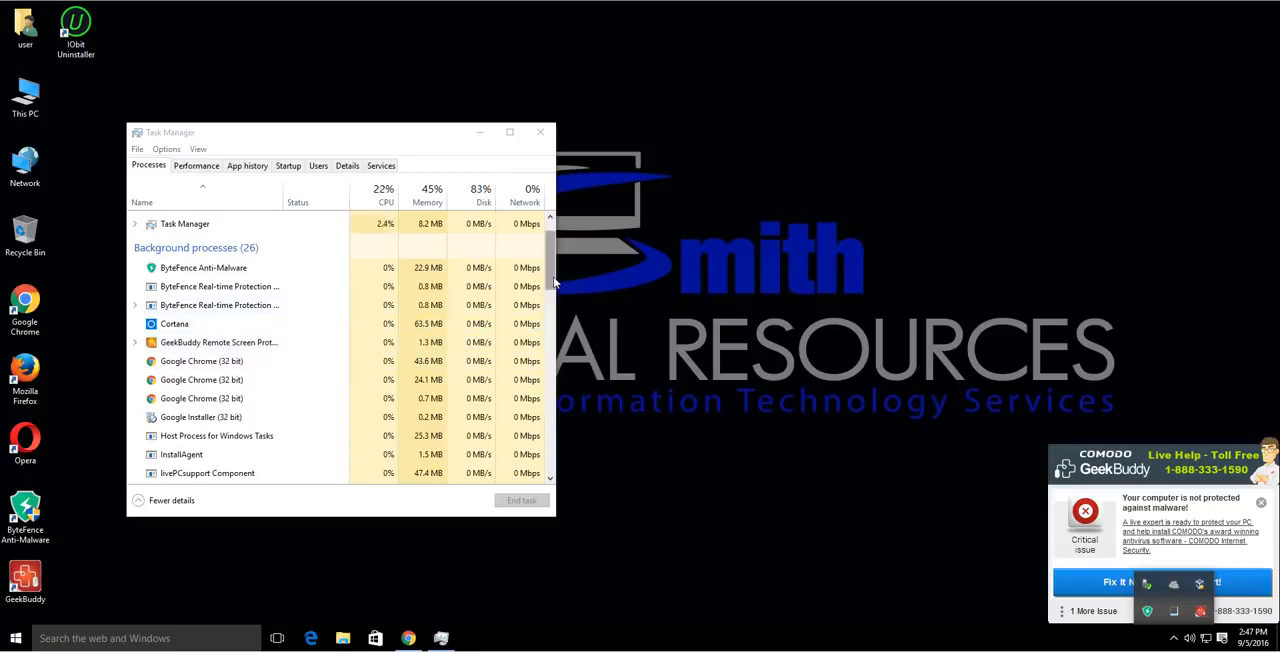
left_click_drag(550, 283, 556, 316)
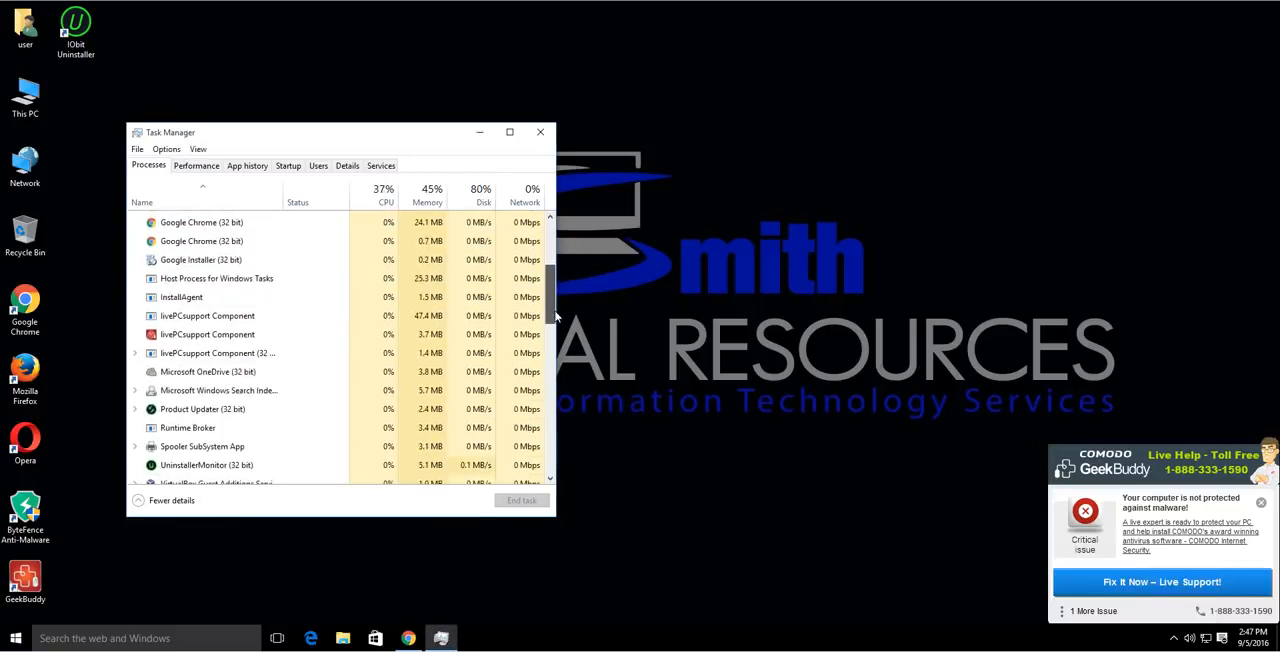
right_click(245, 335)
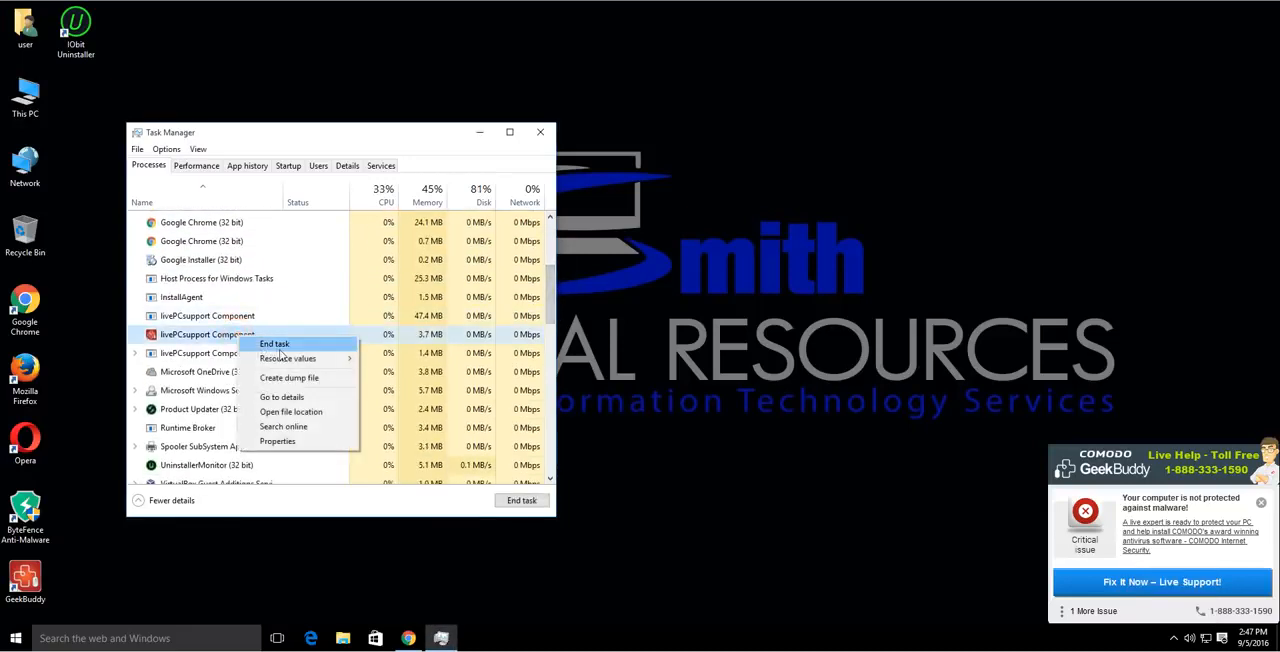
left_click(275, 344)
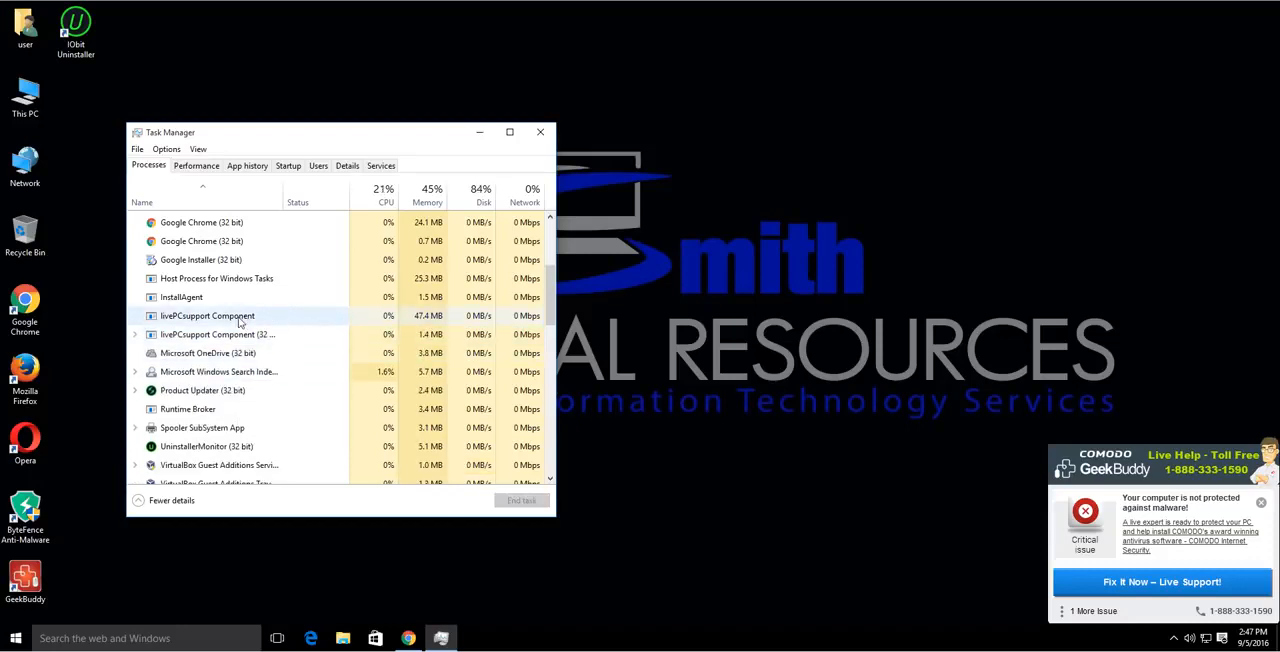
right_click(240, 322)
left_click(275, 329)
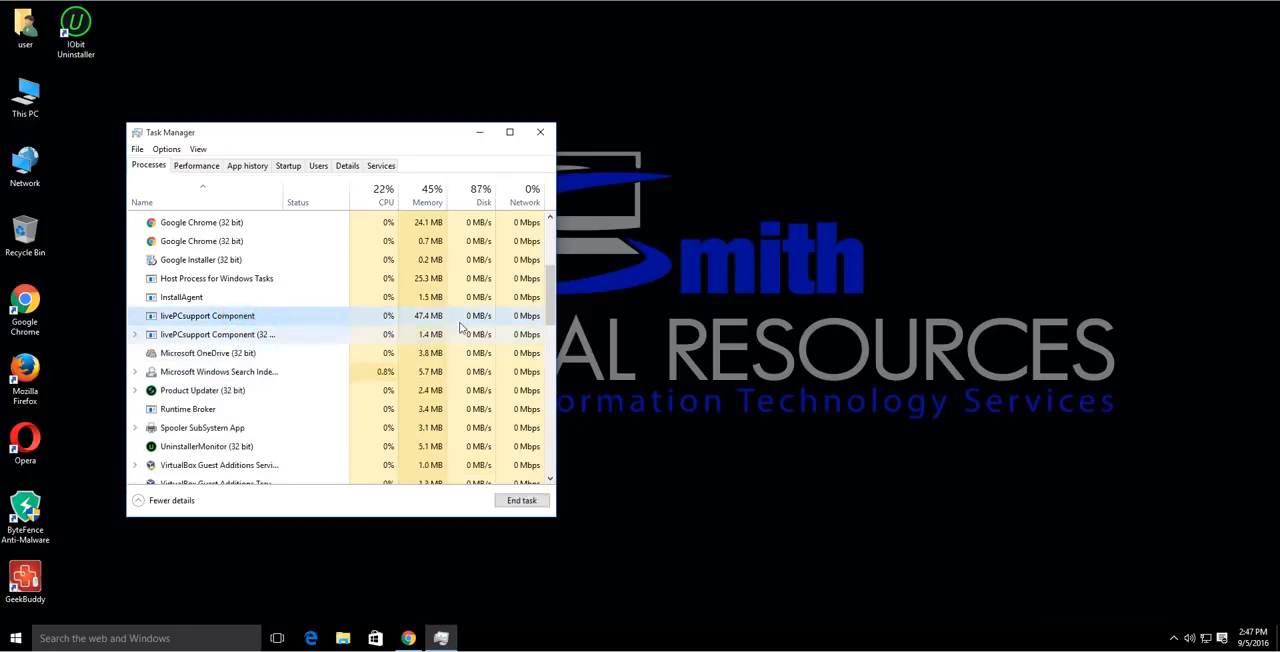
right_click(272, 322)
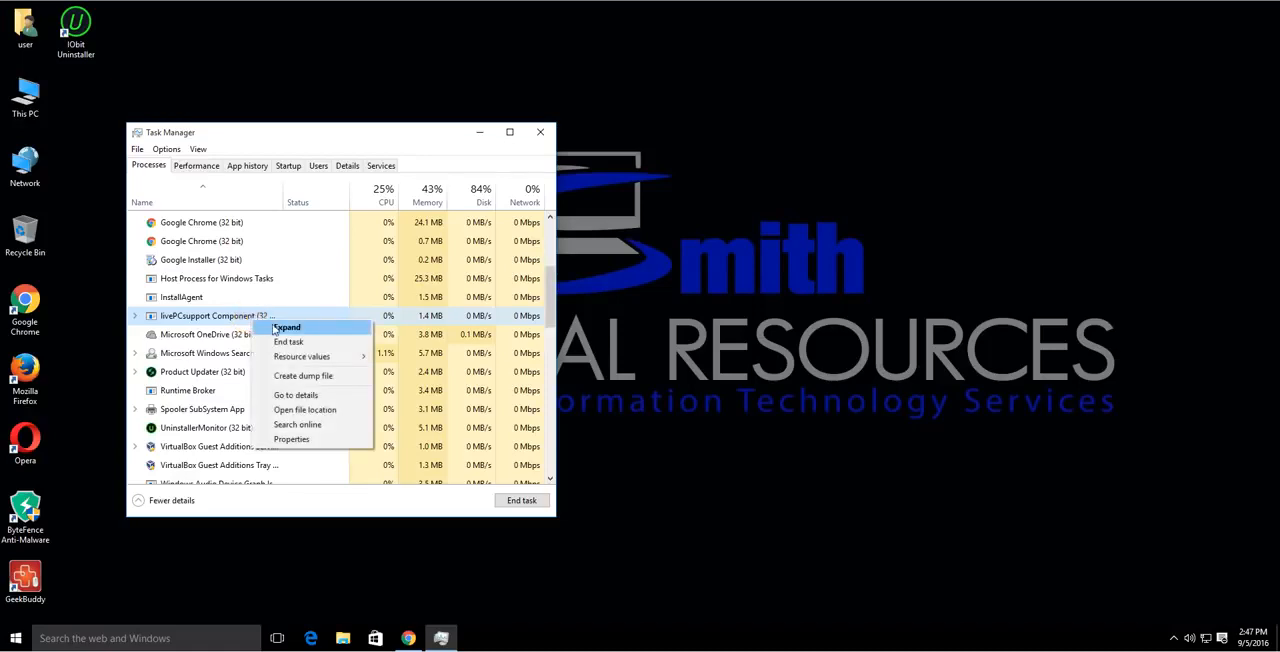
left_click(287, 342)
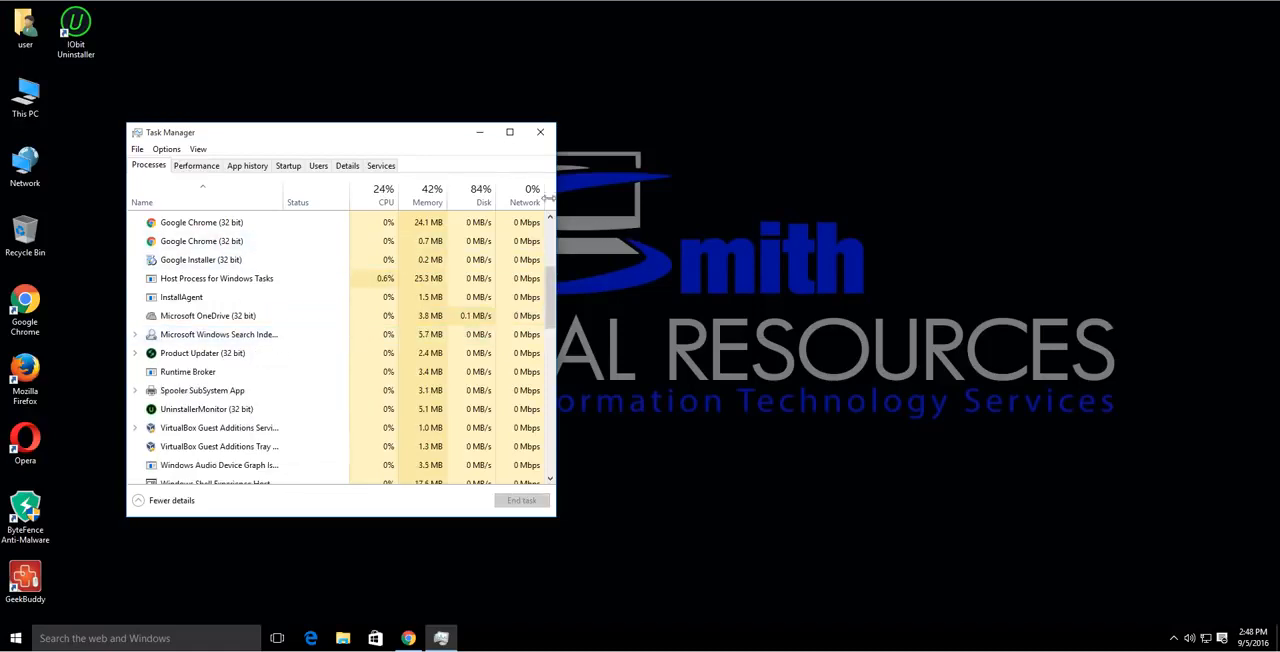
left_click(540, 132)
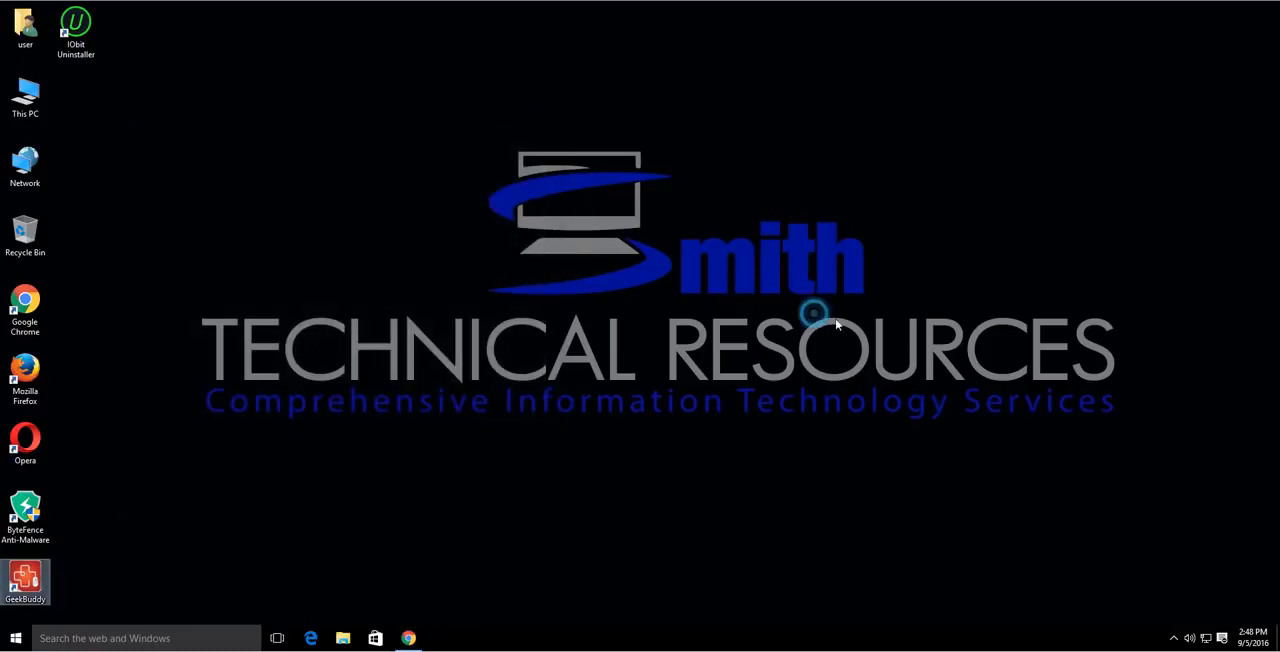
left_click(816, 314)
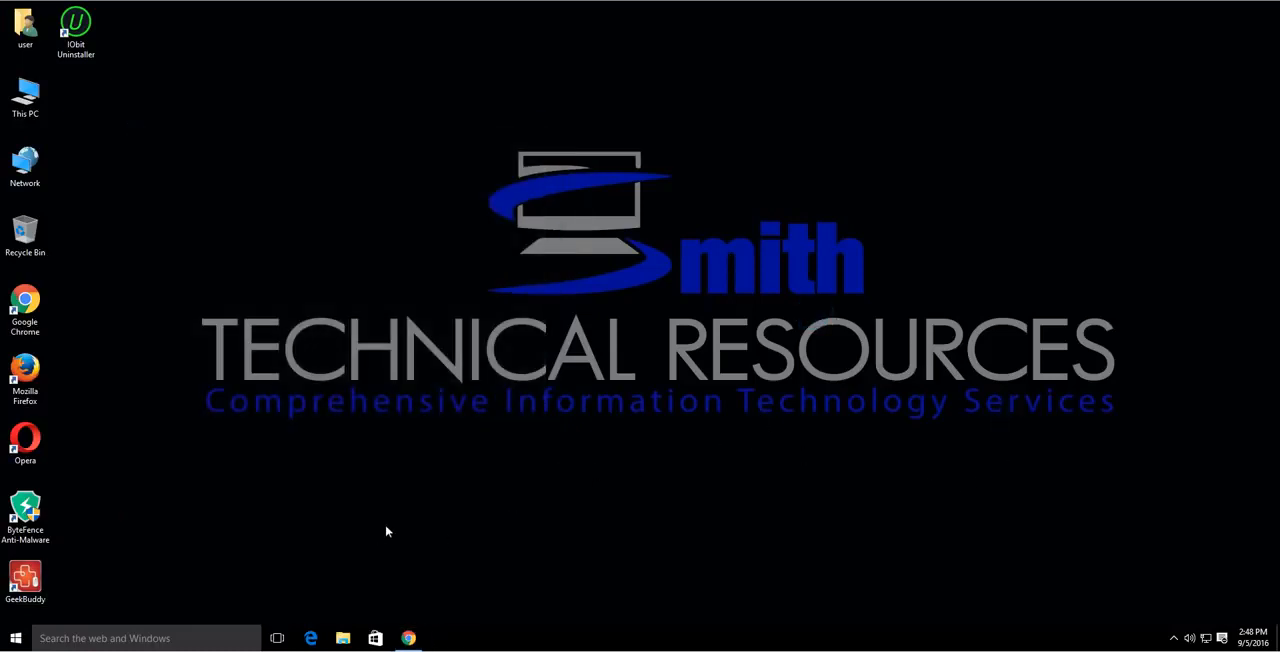
Switch to Google Chrome and open the official iobit.com page for IObit Uninstaller from the search results.
left_click(408, 638)
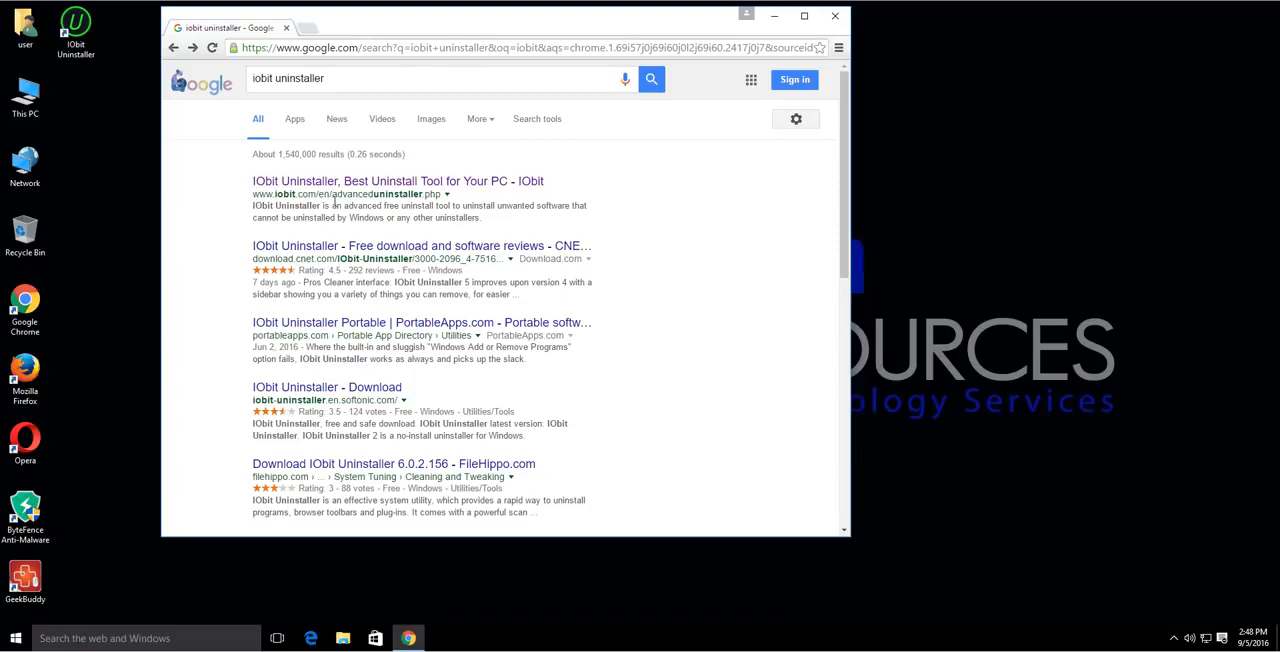
left_click_drag(254, 194, 319, 198)
left_click(376, 181)
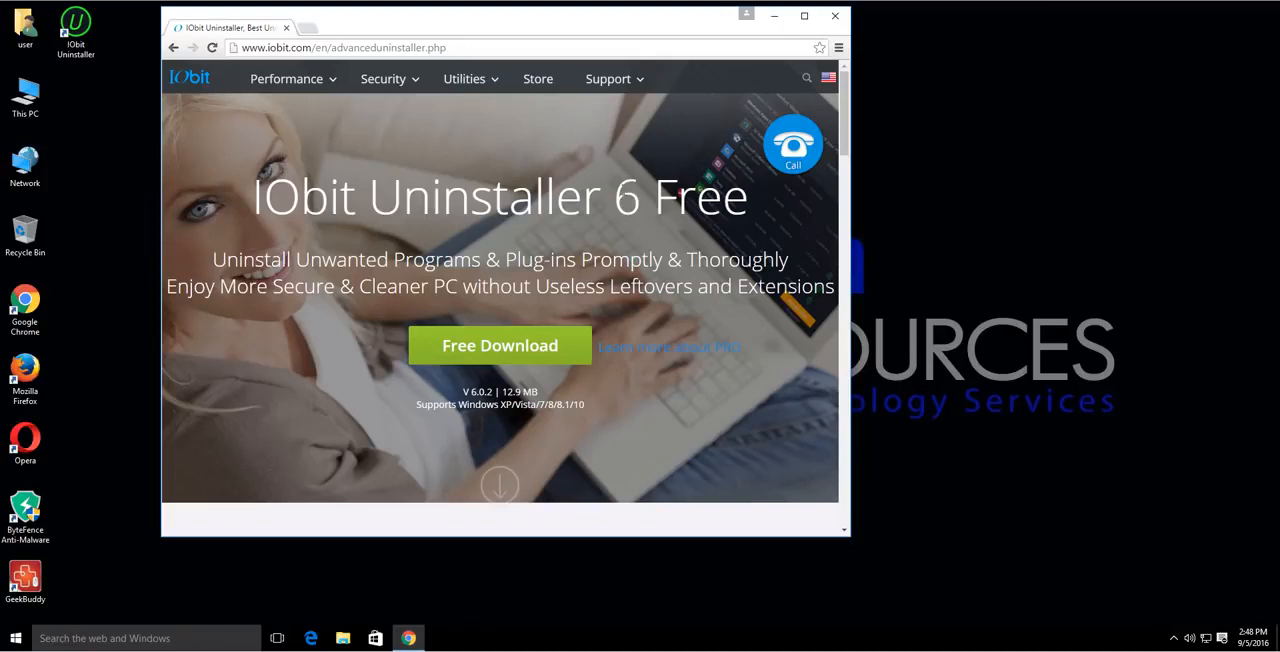
Download the free IObit Uninstaller from its Download.com page, let the download continue, and minimize Chrome.
left_click(488, 346)
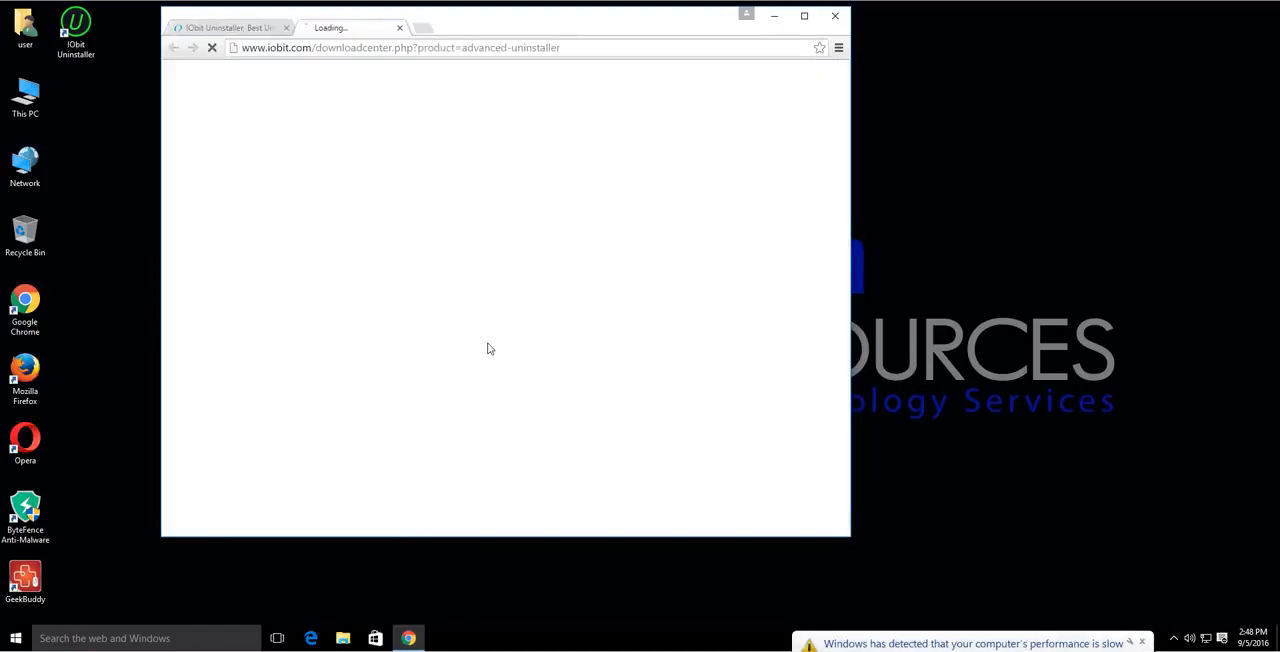
left_click(1141, 643)
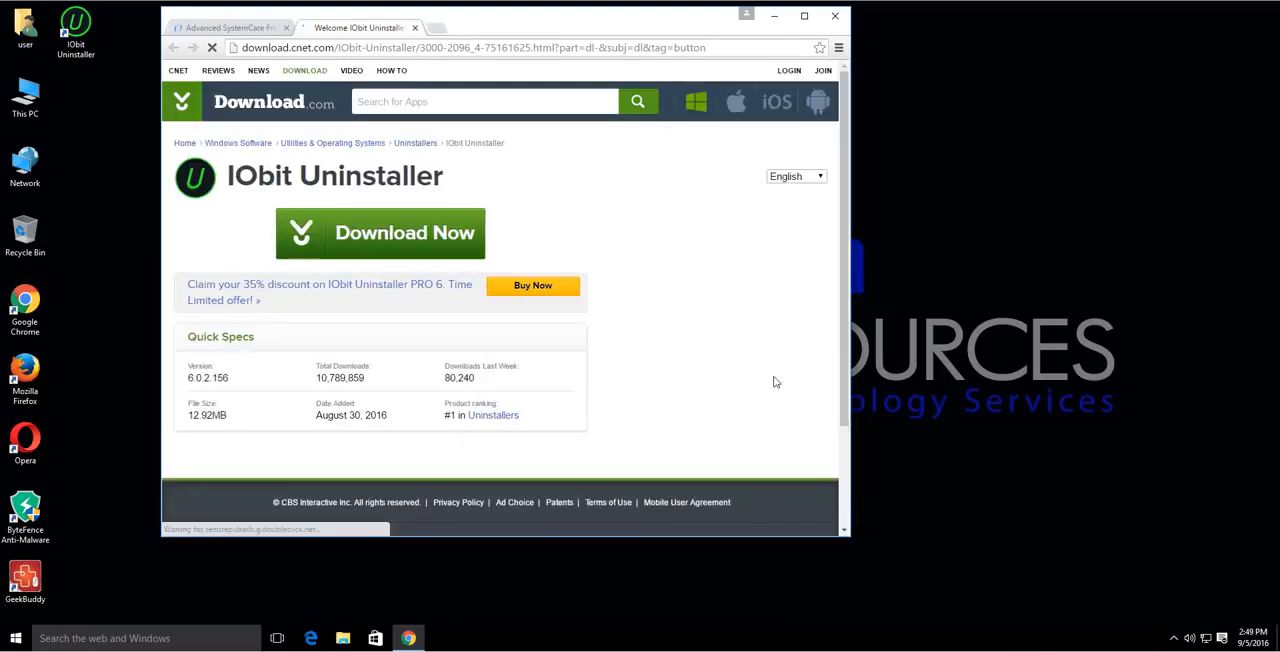
left_click(411, 237)
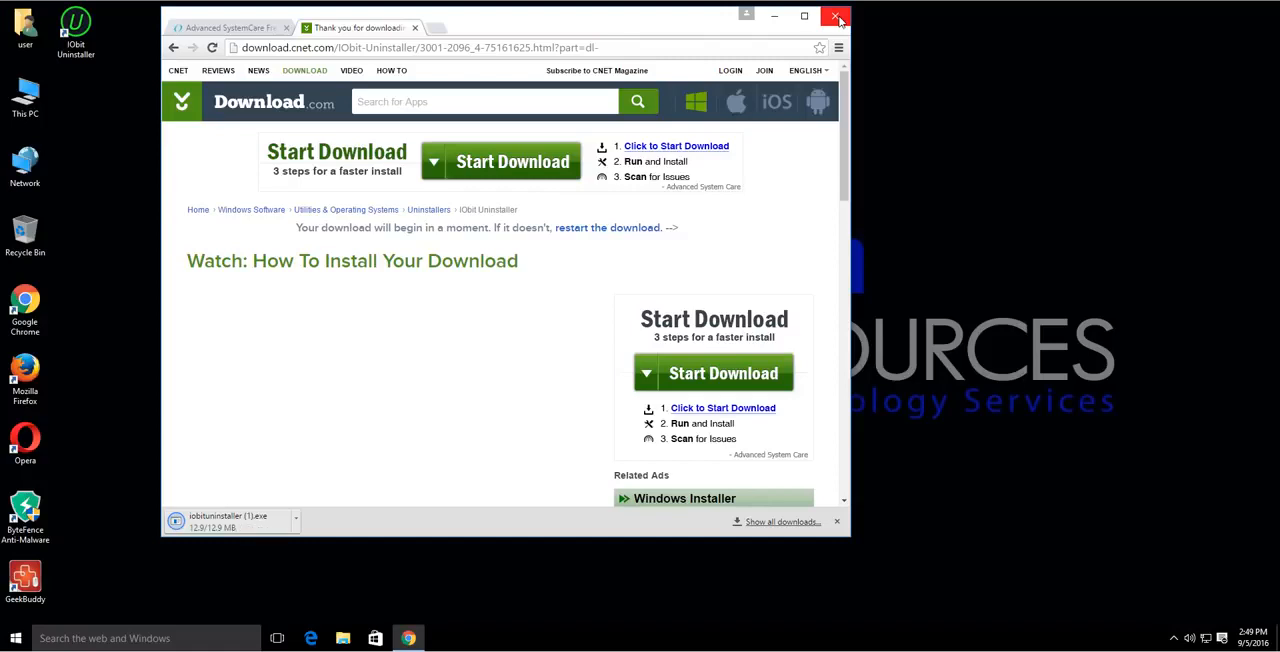
left_click(838, 18)
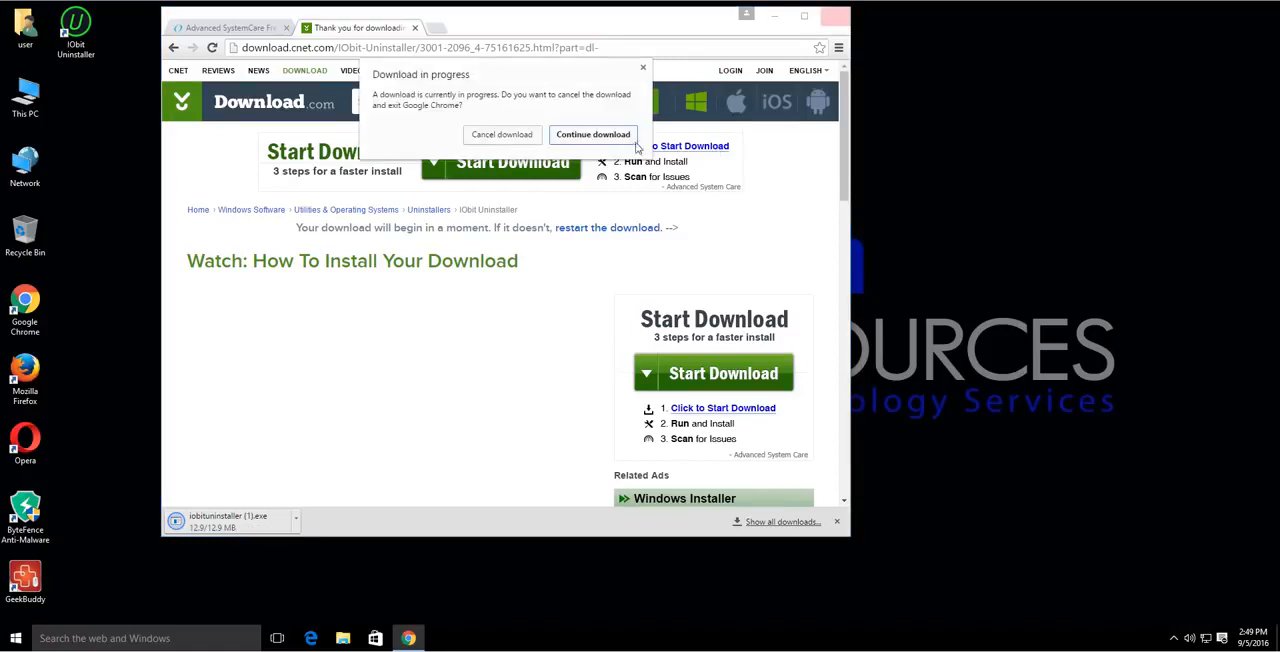
left_click(594, 134)
key("ctrl+j")
left_click(774, 17)
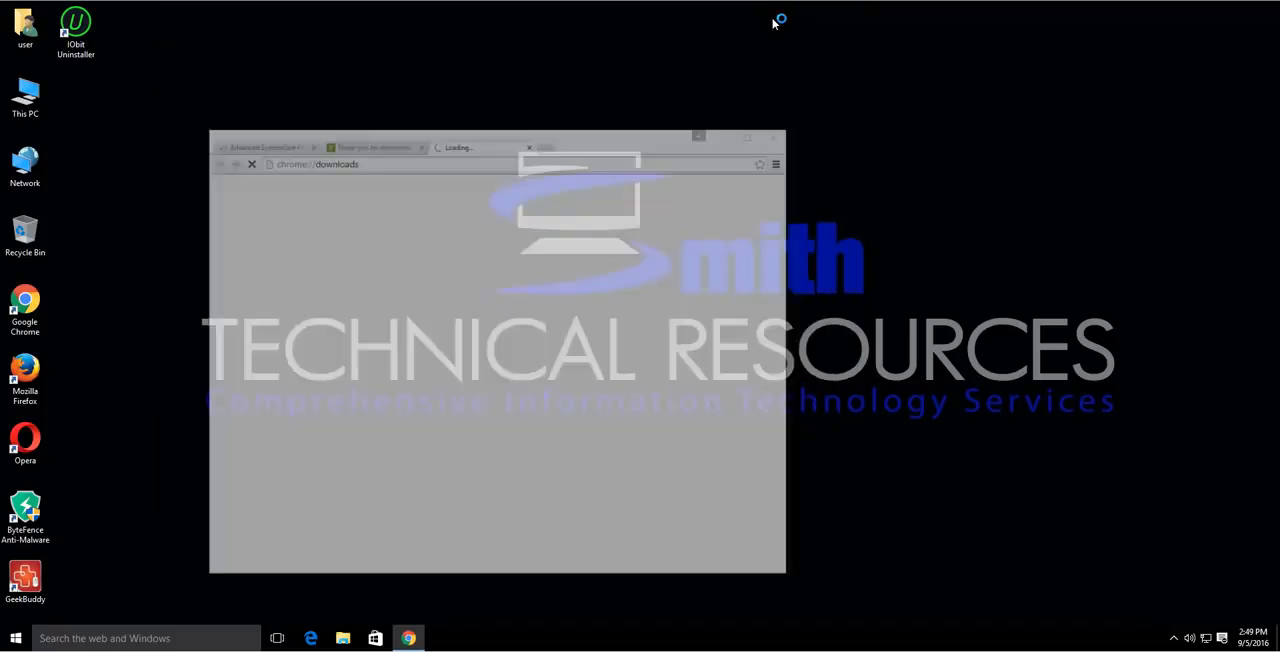
Launch IObit Uninstaller from the desktop, allow it to make changes, and show the recently installed programs.
double_click(80, 32)
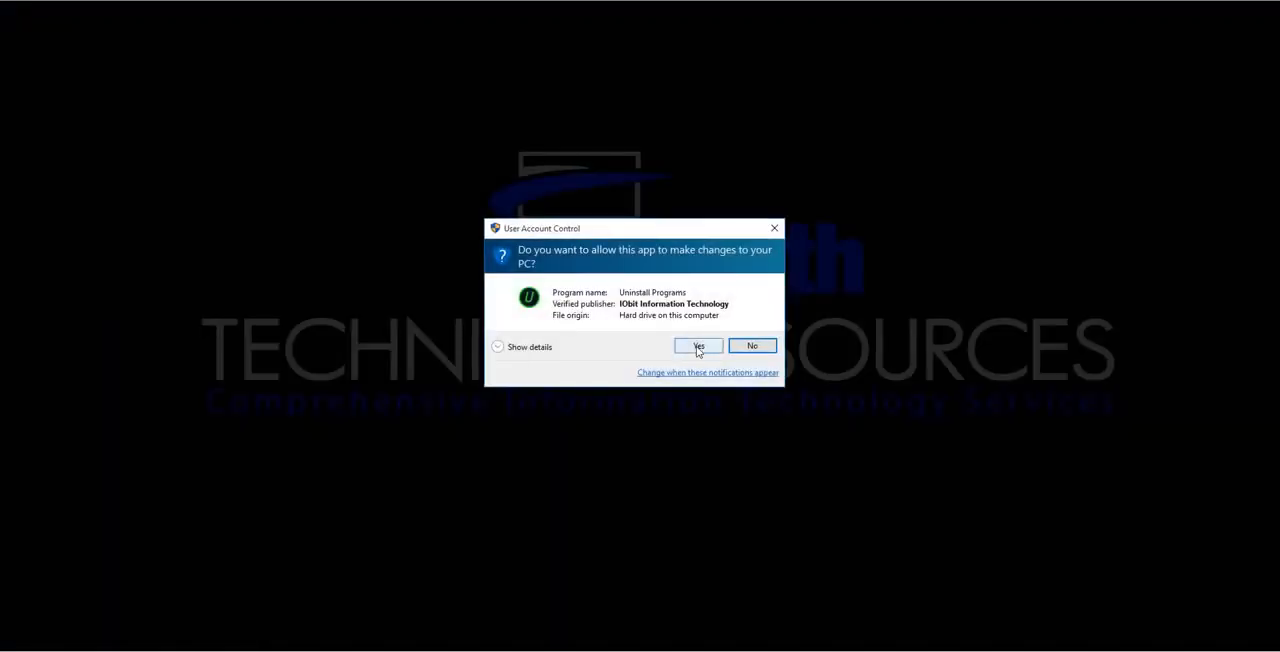
left_click(697, 346)
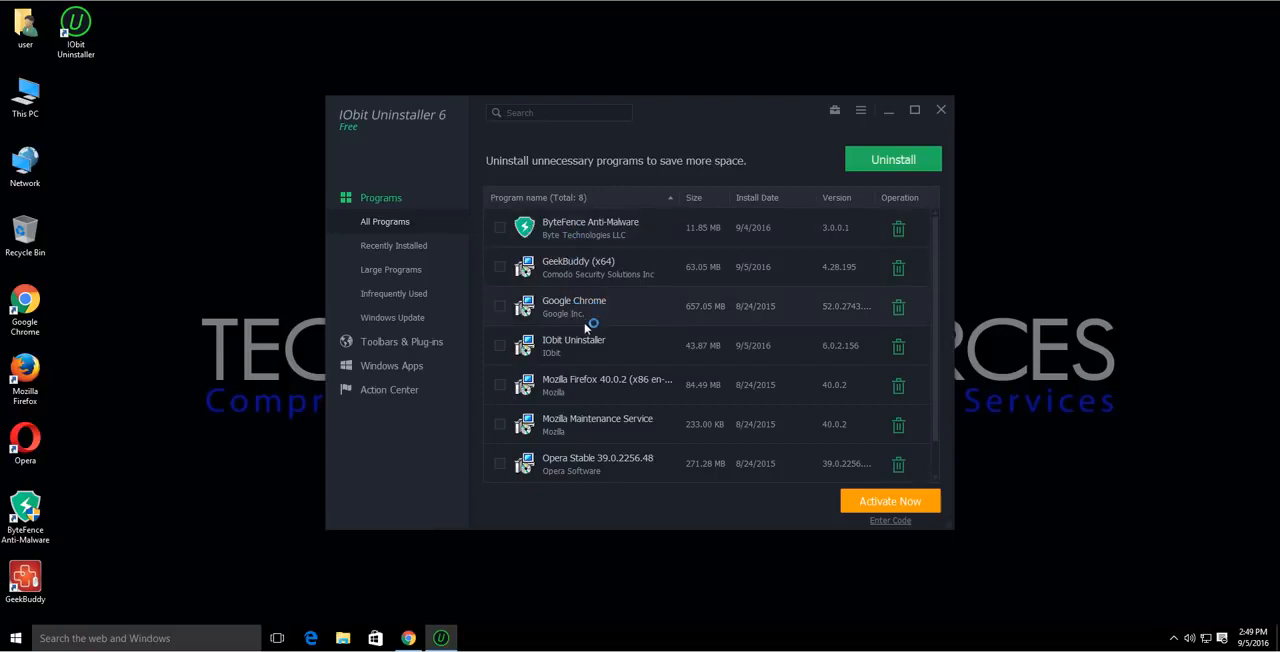
left_click(386, 248)
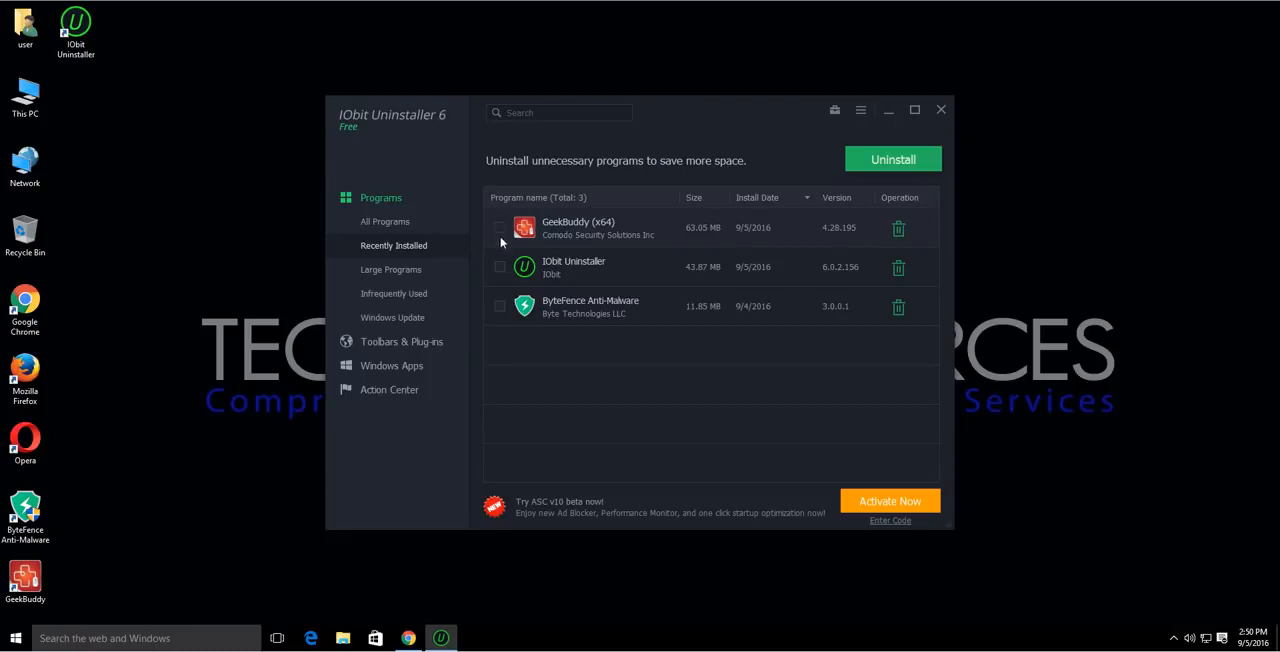
left_click(500, 306)
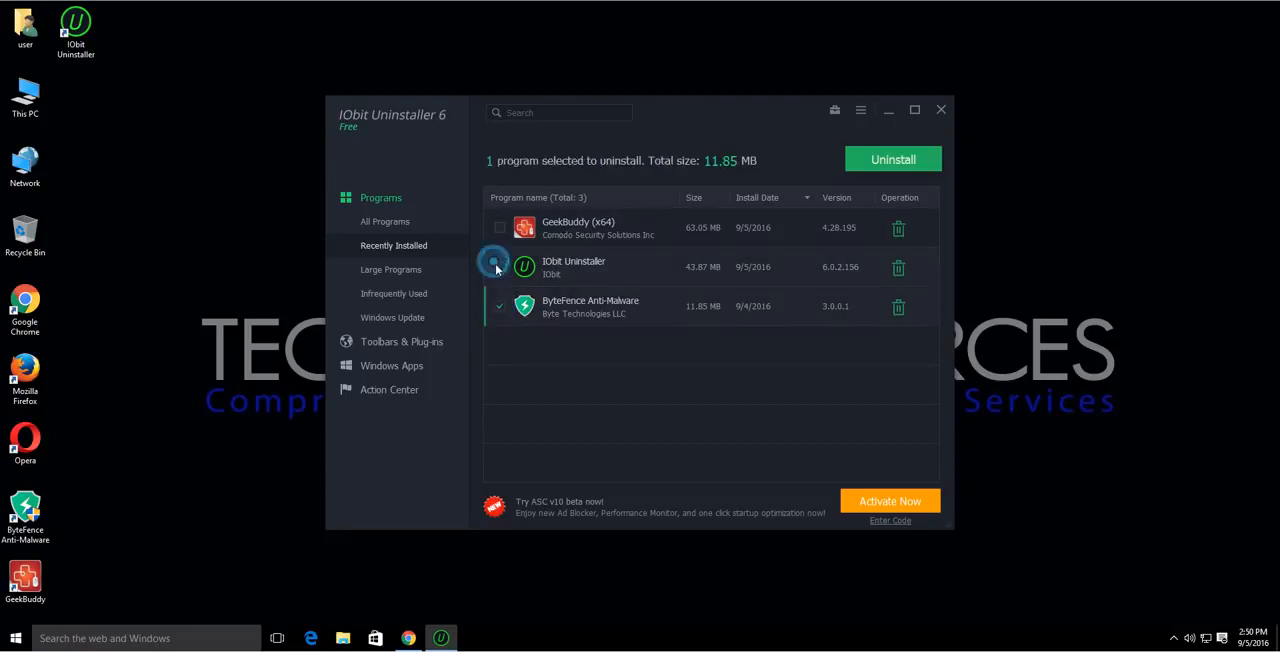
left_click(496, 268)
left_click(500, 228)
left_click(500, 271)
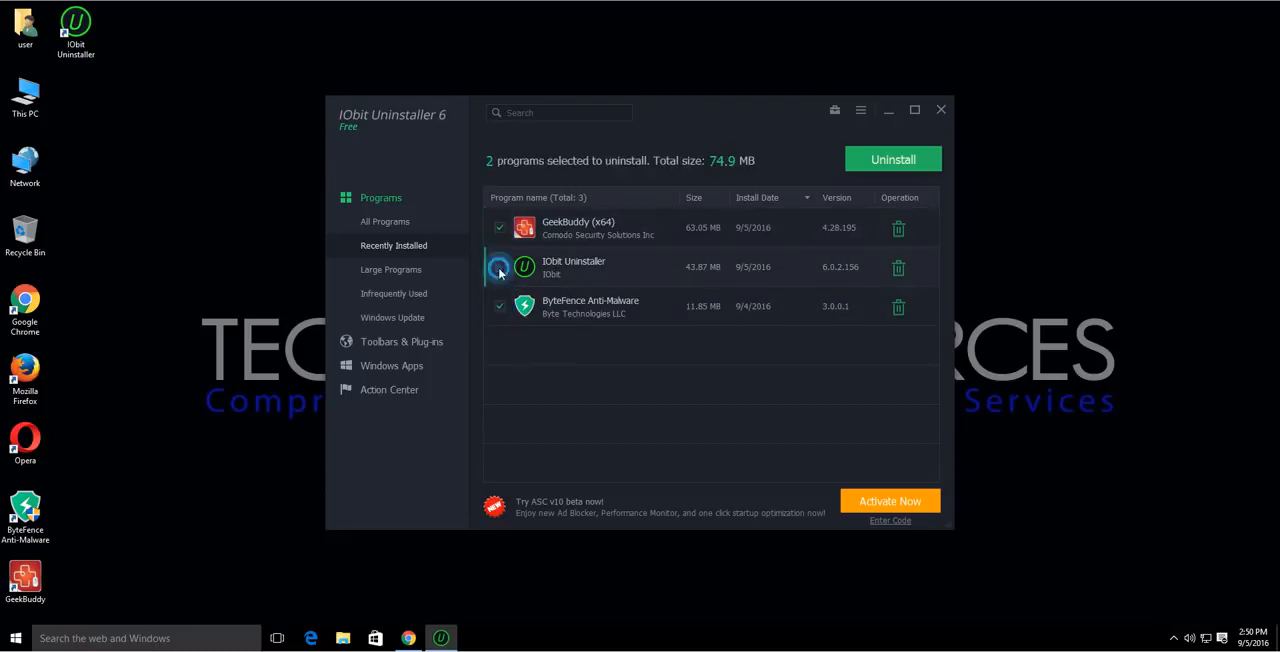
left_click(500, 306)
left_click(500, 228)
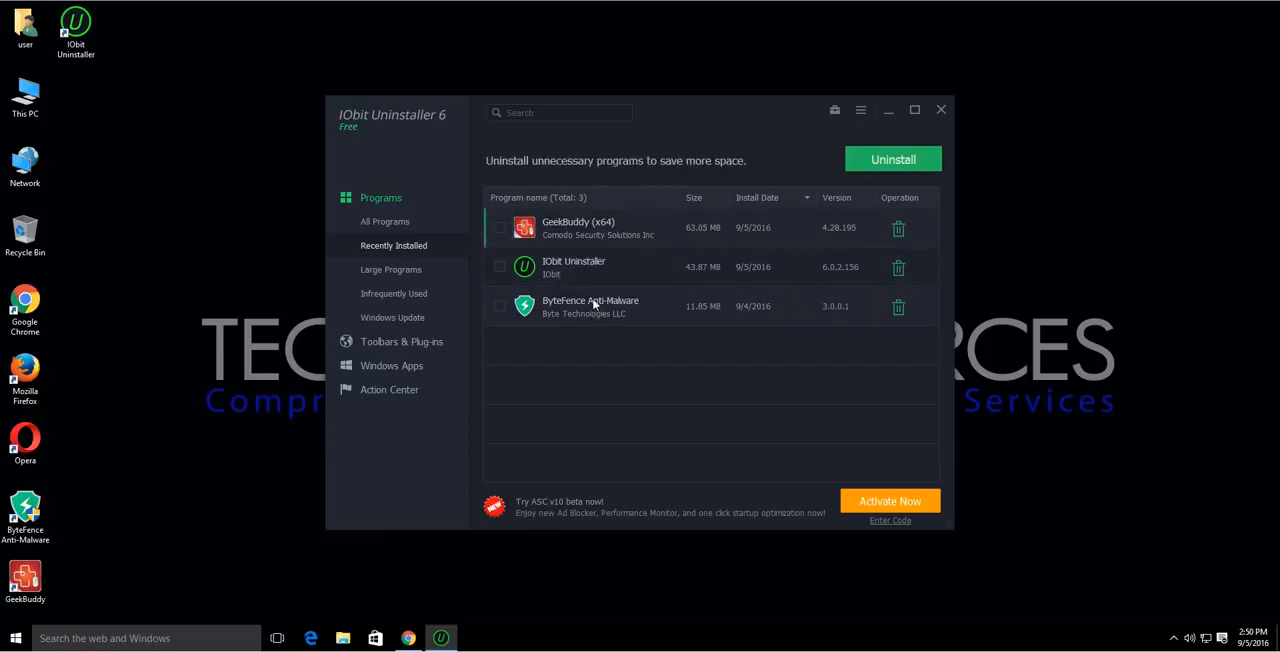
Start uninstalling GeekBuddy (x64) without a restore point, and cancel out of GeekBuddy's own Install Wizard.
left_click(899, 229)
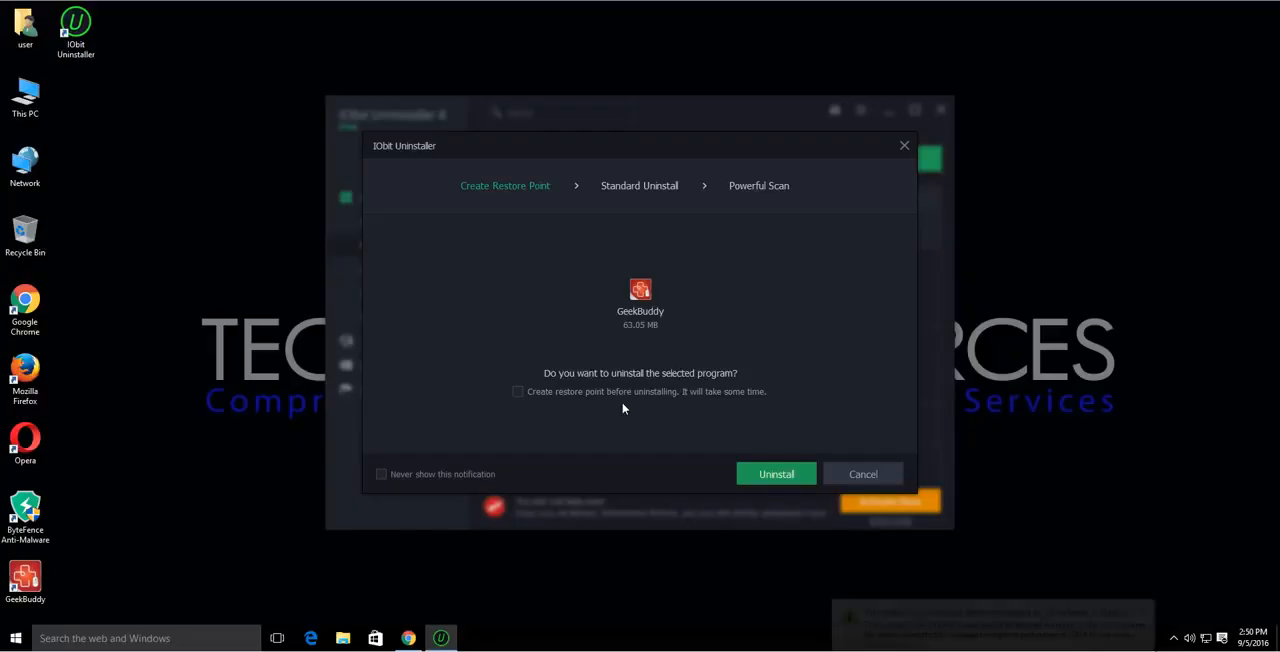
left_click(1142, 611)
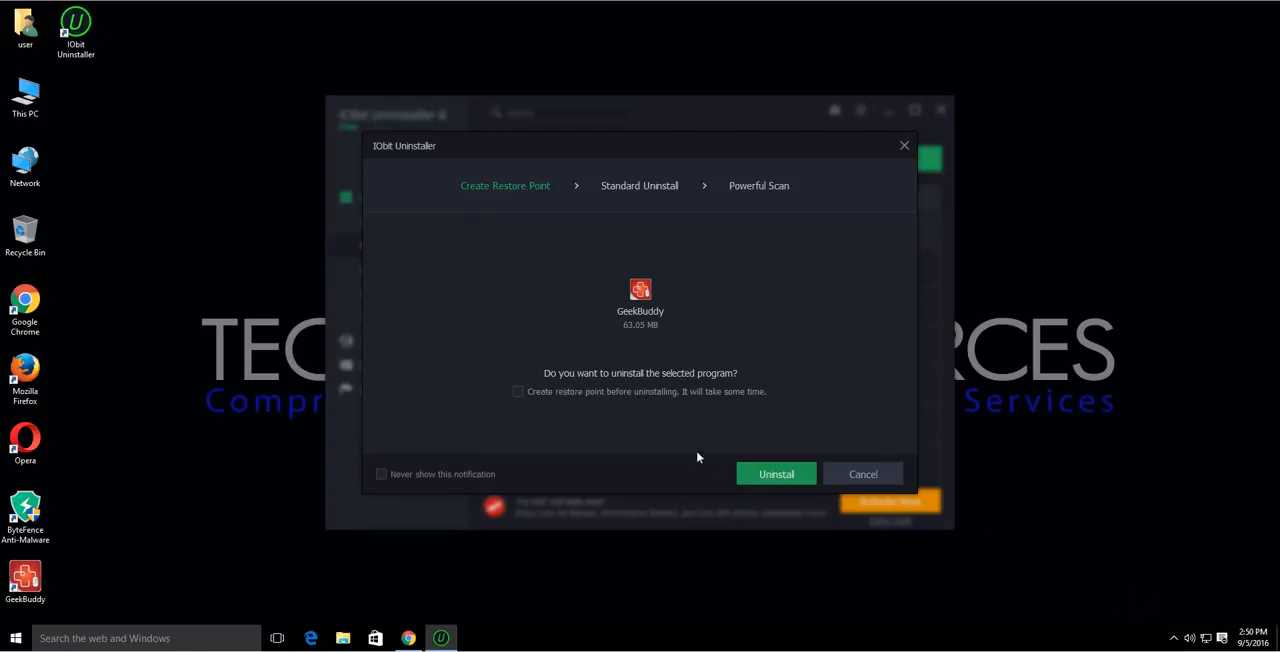
left_click(772, 472)
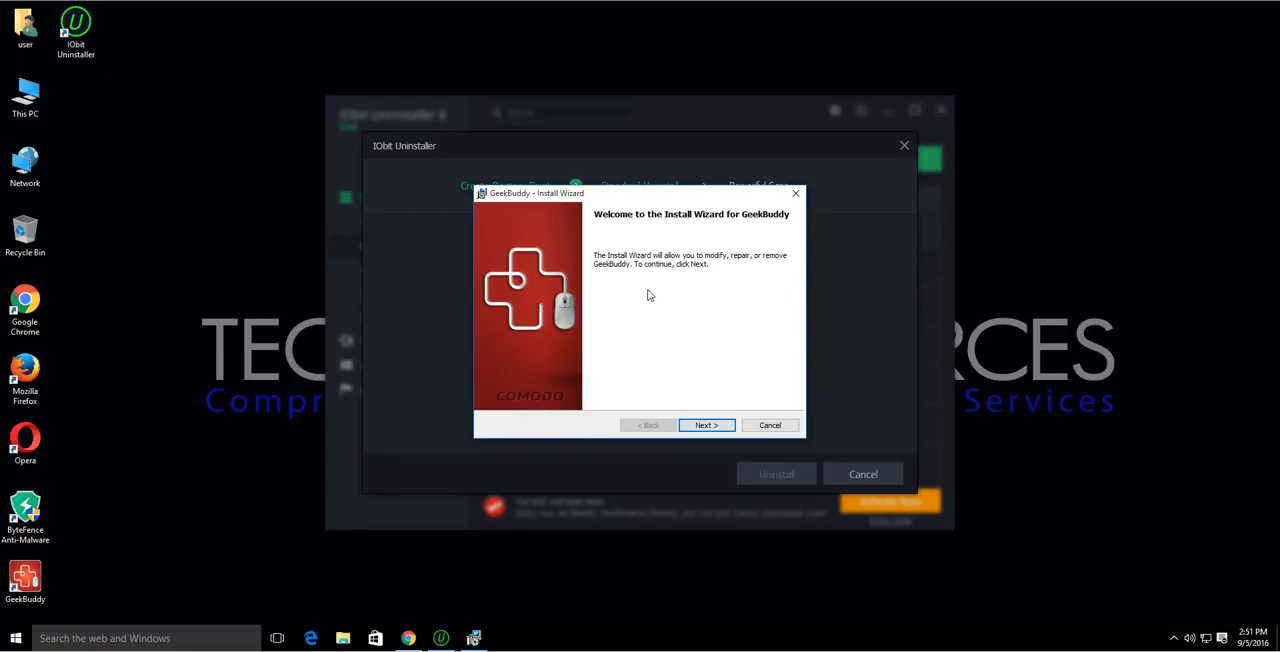
left_click(771, 425)
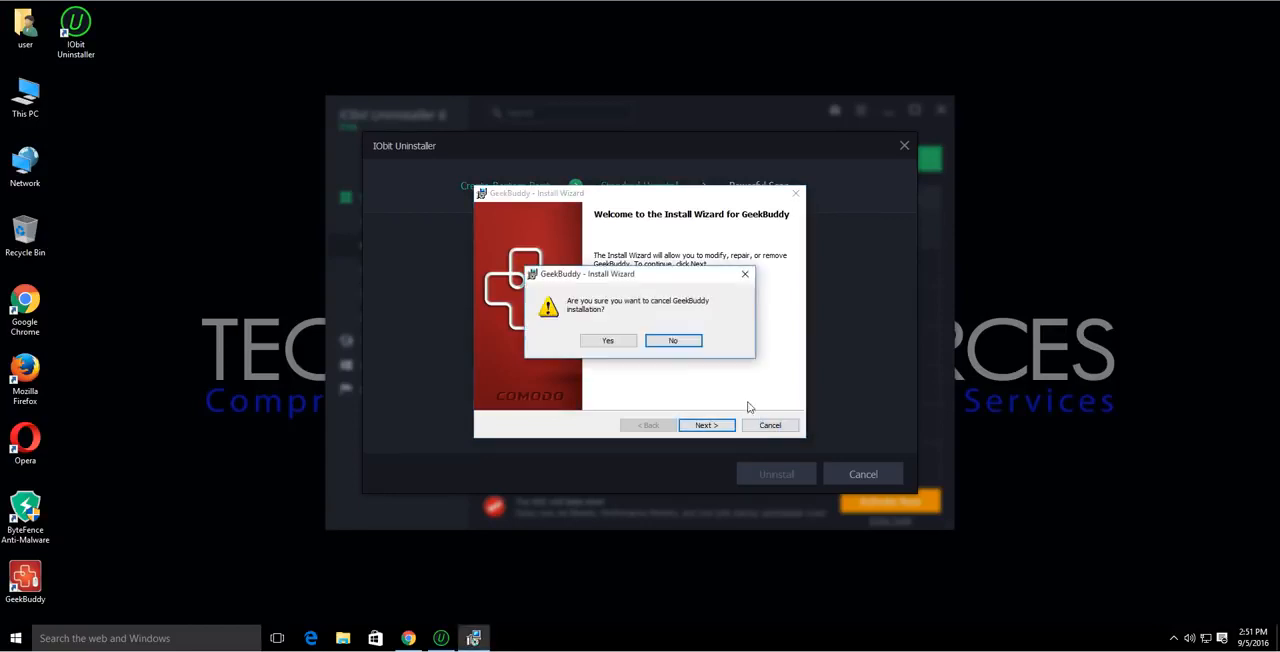
left_click(608, 341)
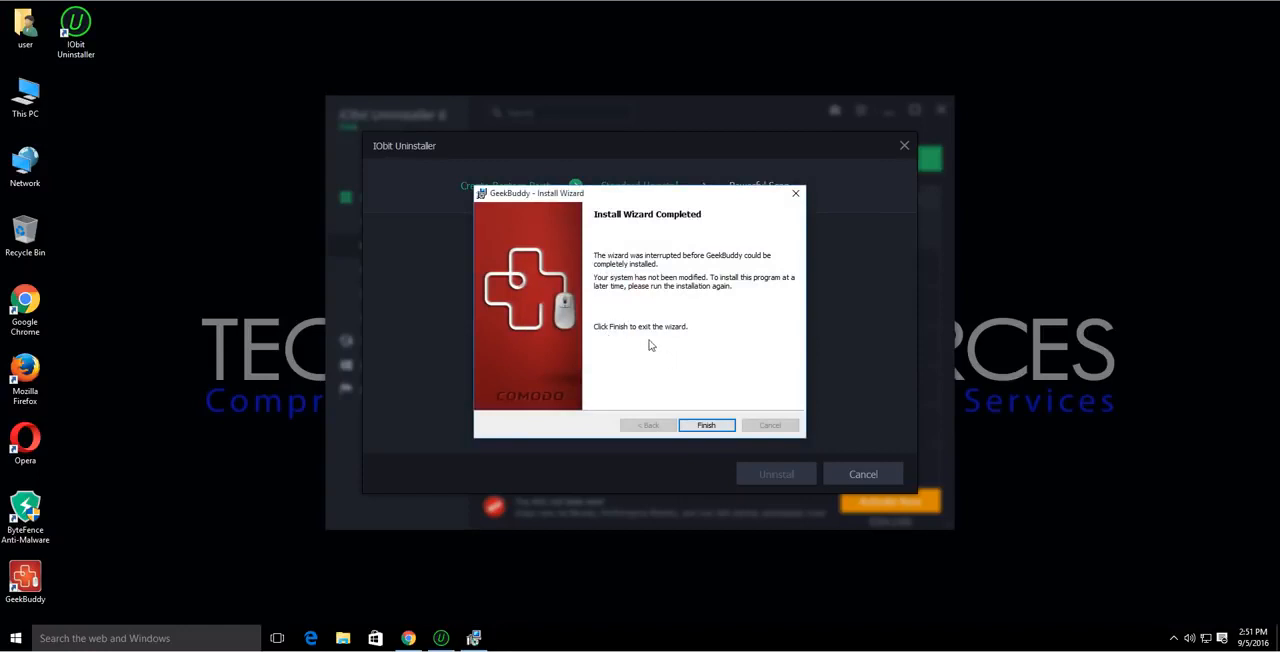
left_click(706, 426)
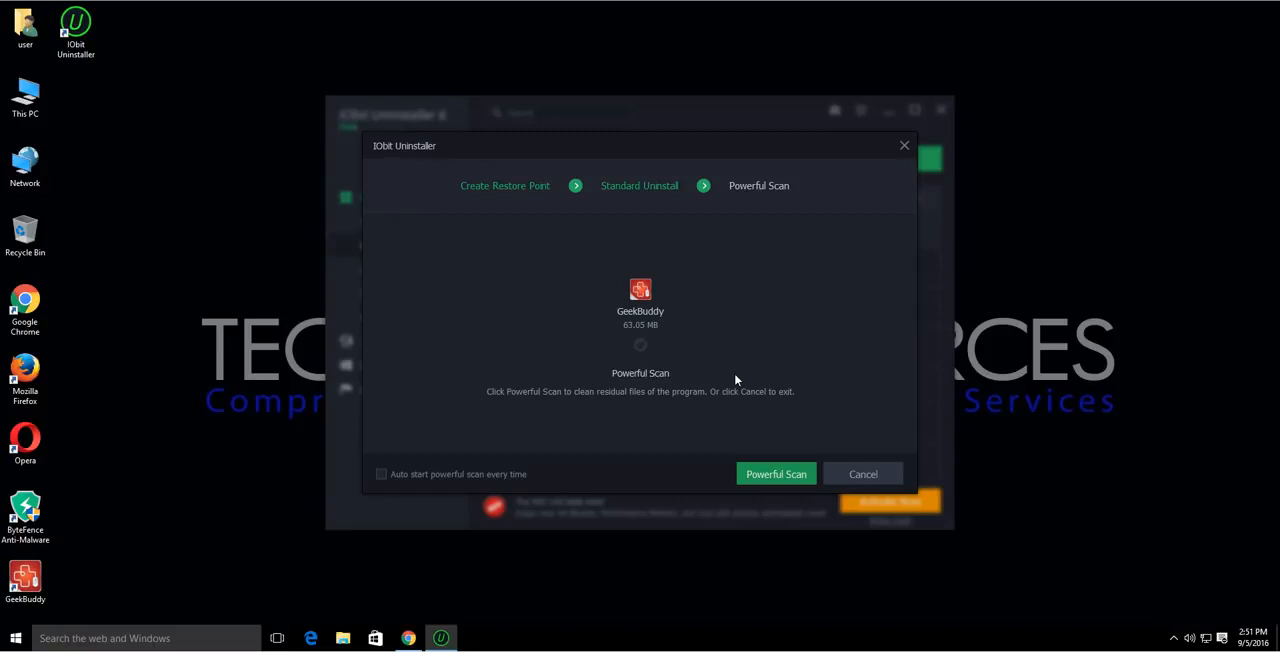
Run a Powerful Scan for GeekBuddy leftovers and review the registry entries and files it lists.
left_click(776, 473)
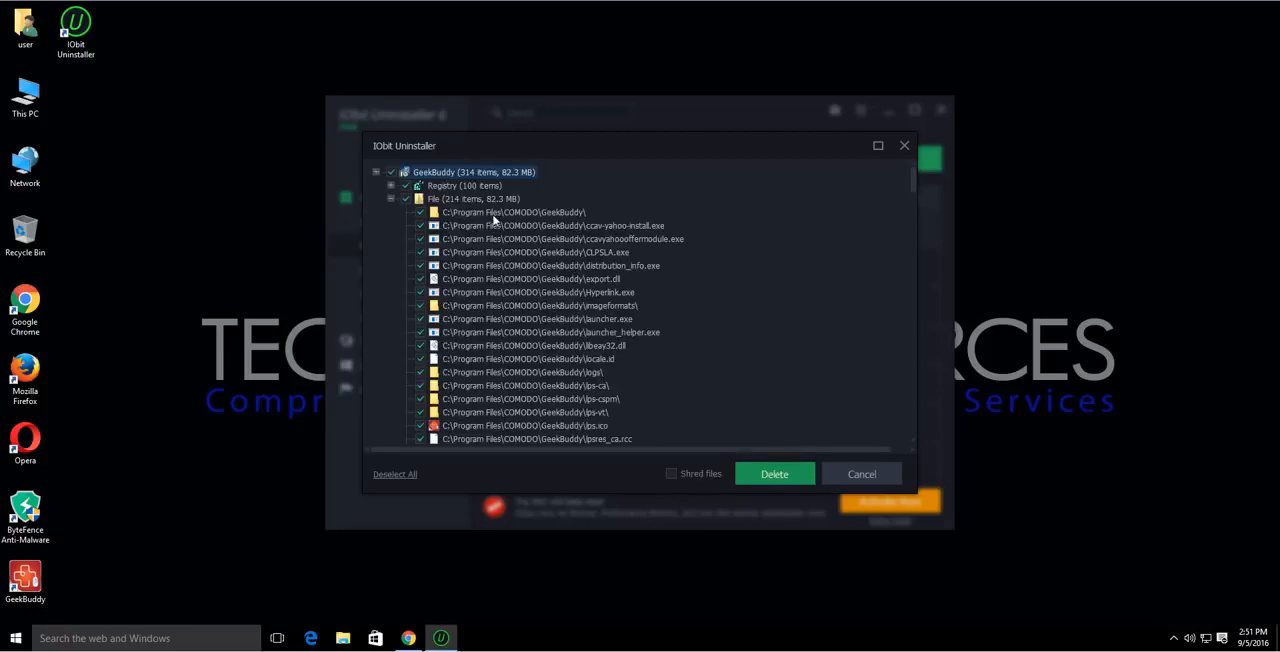
left_click(390, 199)
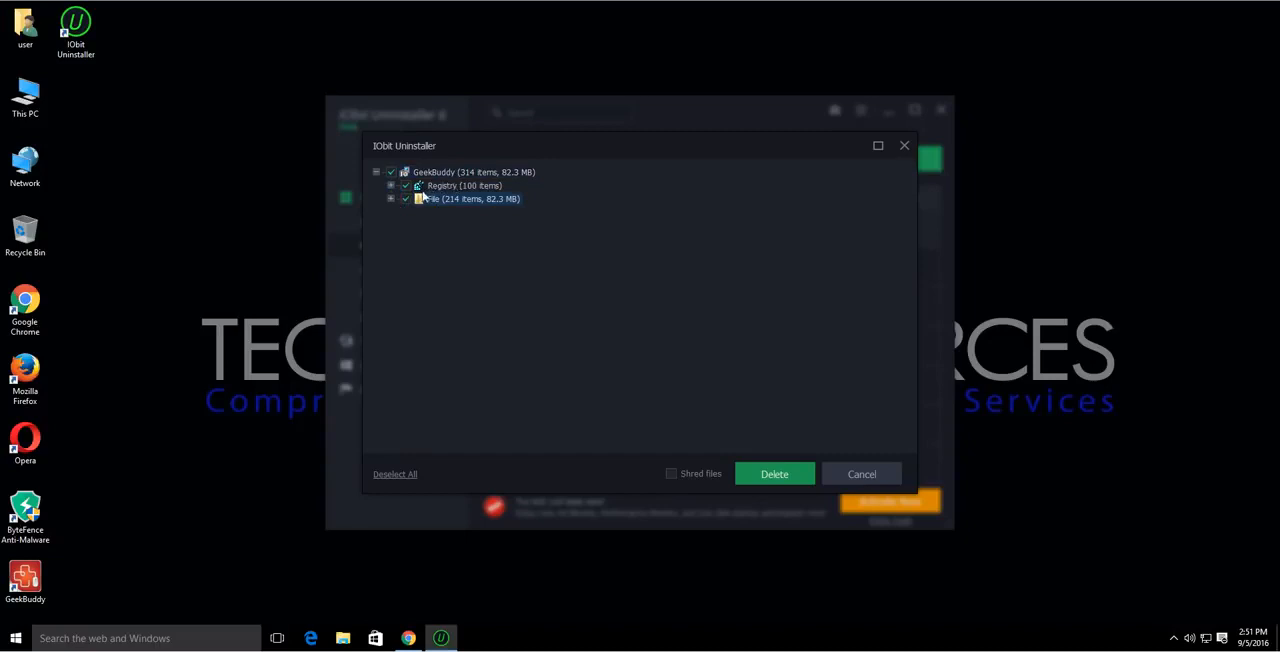
left_click(391, 187)
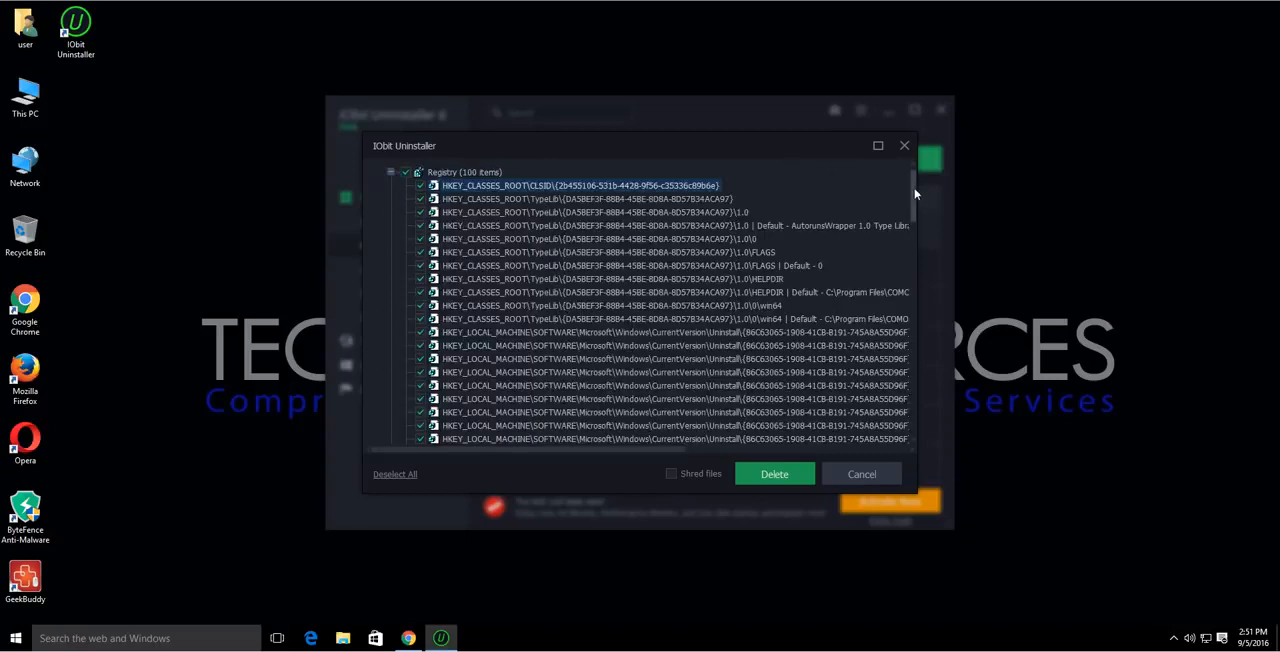
mouse_move(914, 193)
left_mouse_down()
mouse_move(915, 403)
mouse_move(896, 180)
left_mouse_up()
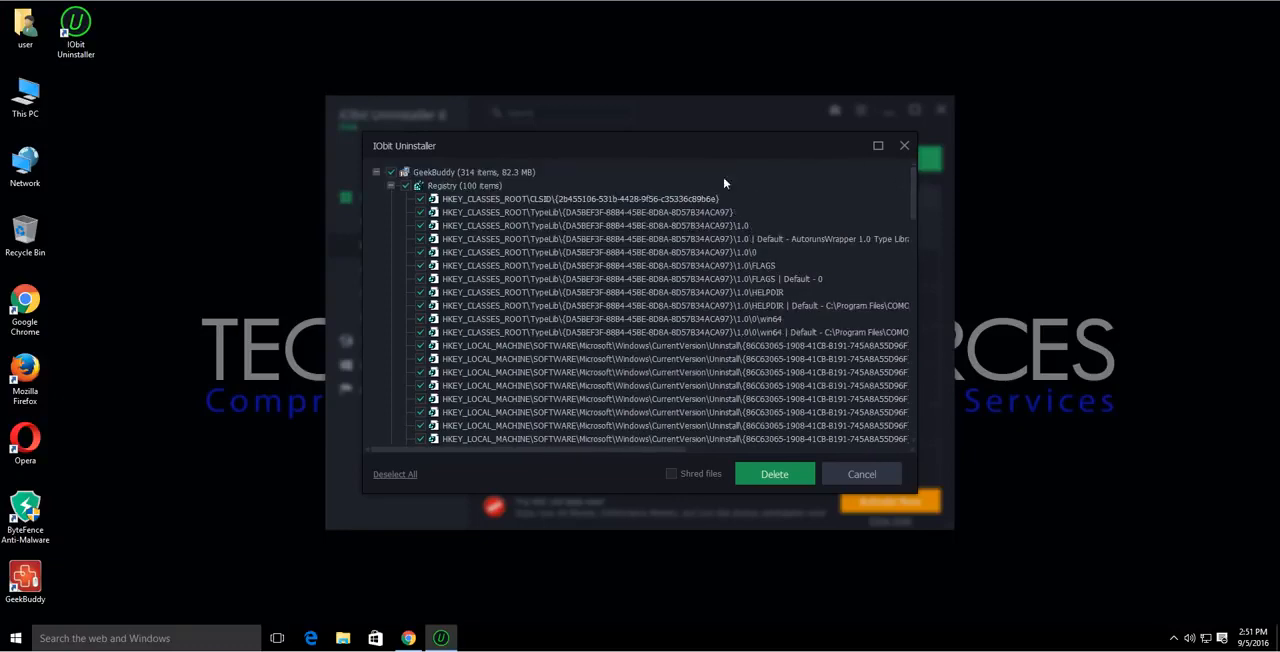
left_click(391, 187)
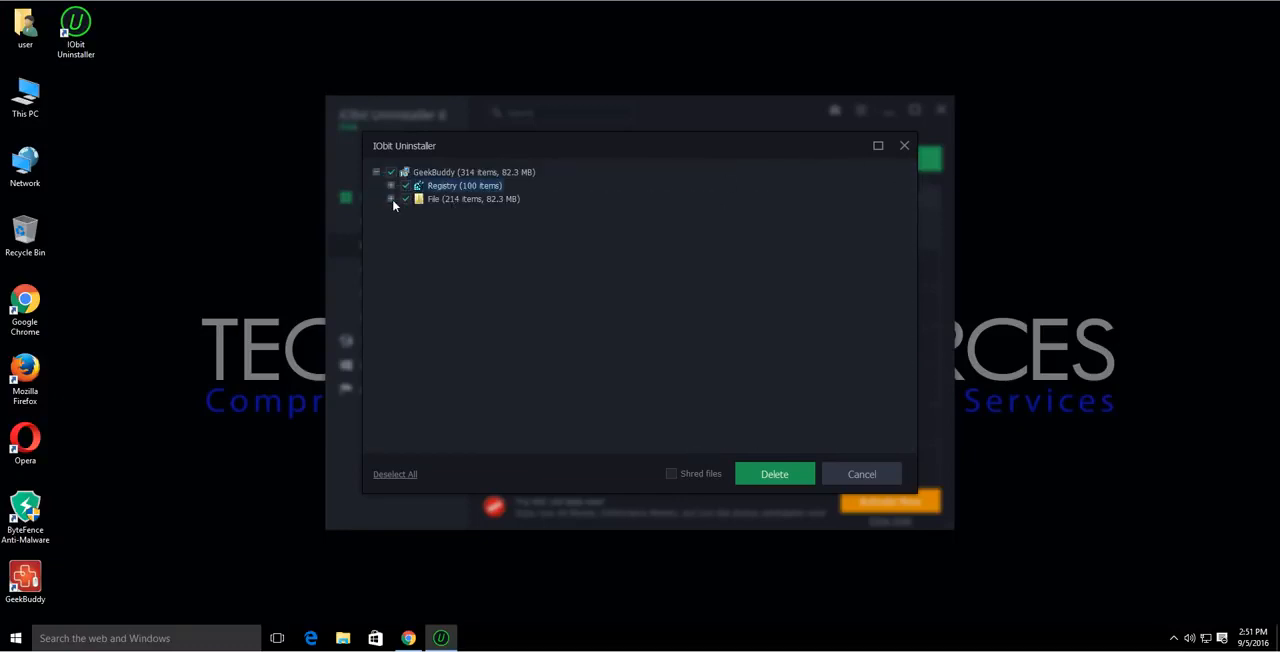
left_click(391, 200)
scroll(487, 240, "down", 10)
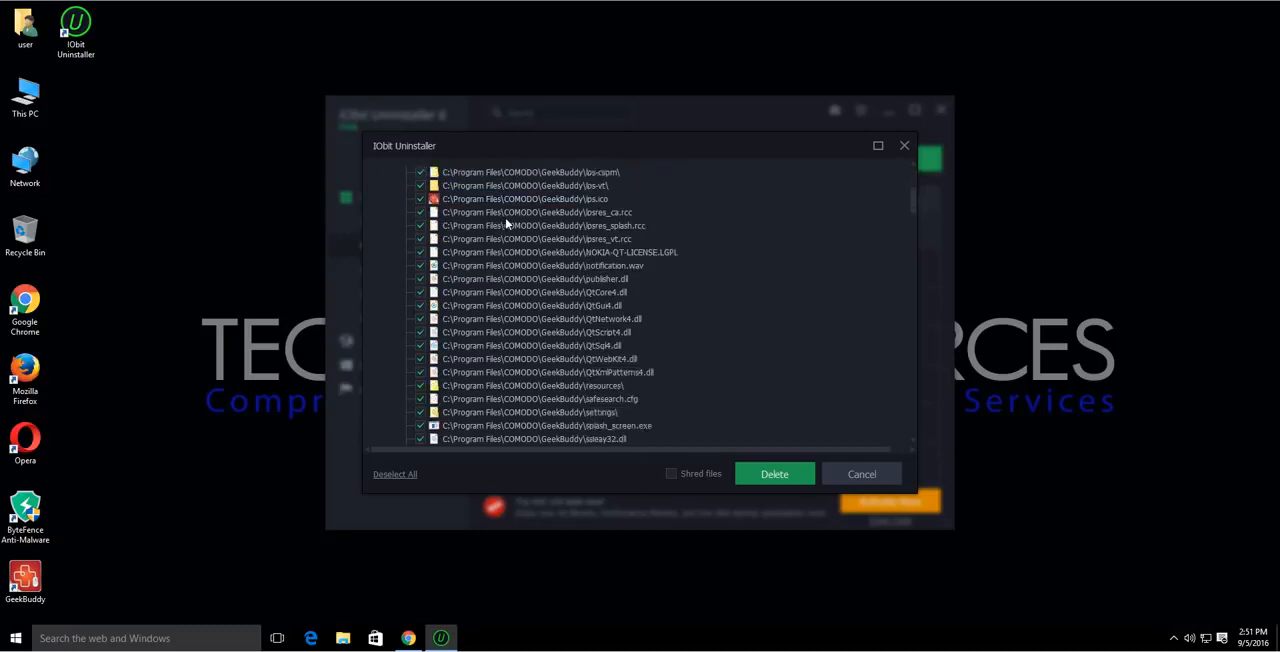
scroll(510, 222, "down", 12)
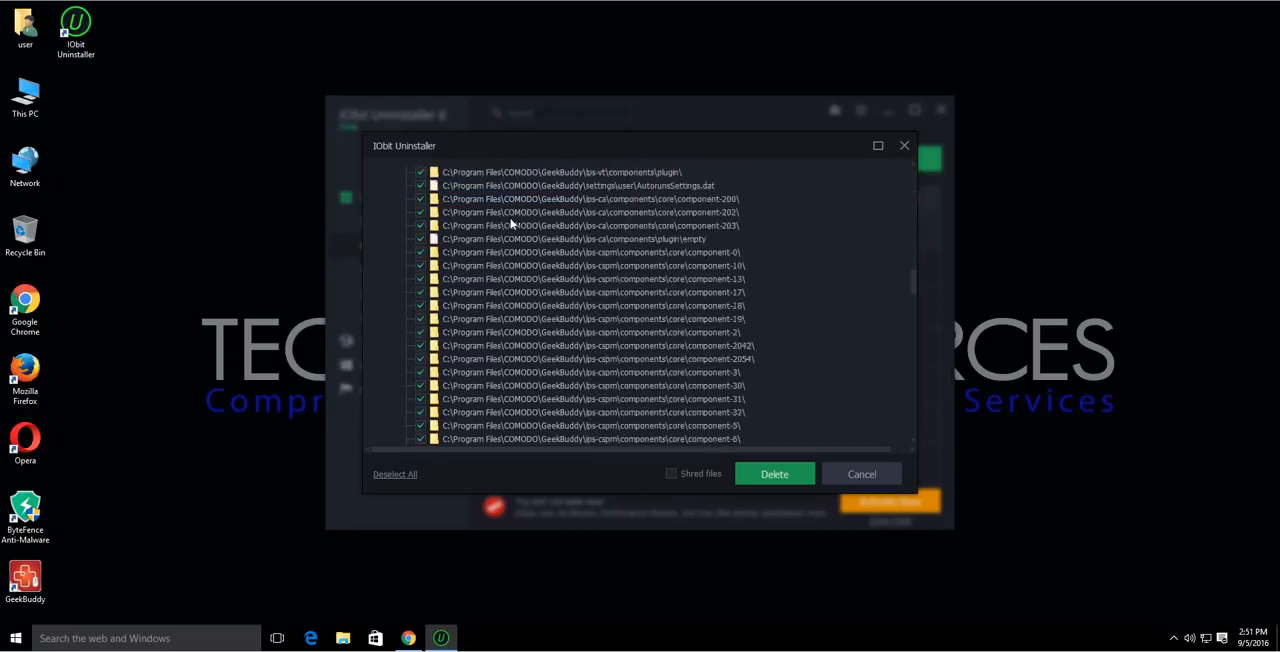
scroll(511, 224, "down", 10)
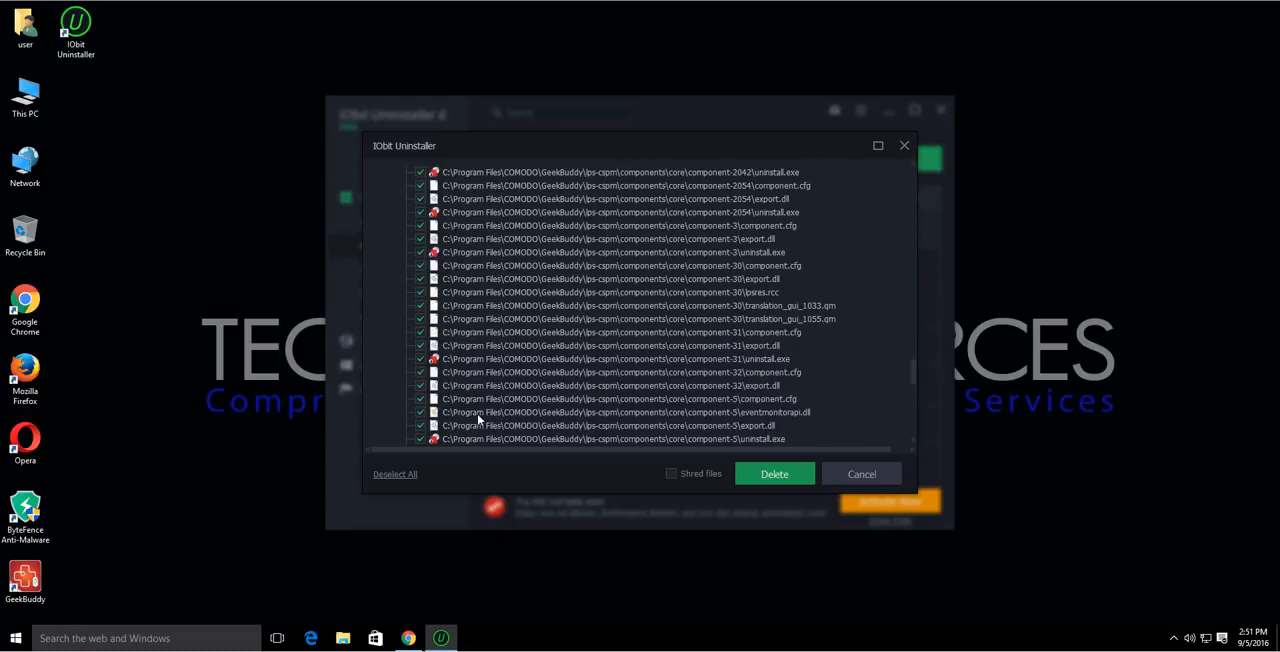
Delete all the selected GeekBuddy leftovers, and check the hidden icons in the system tray.
left_click(774, 476)
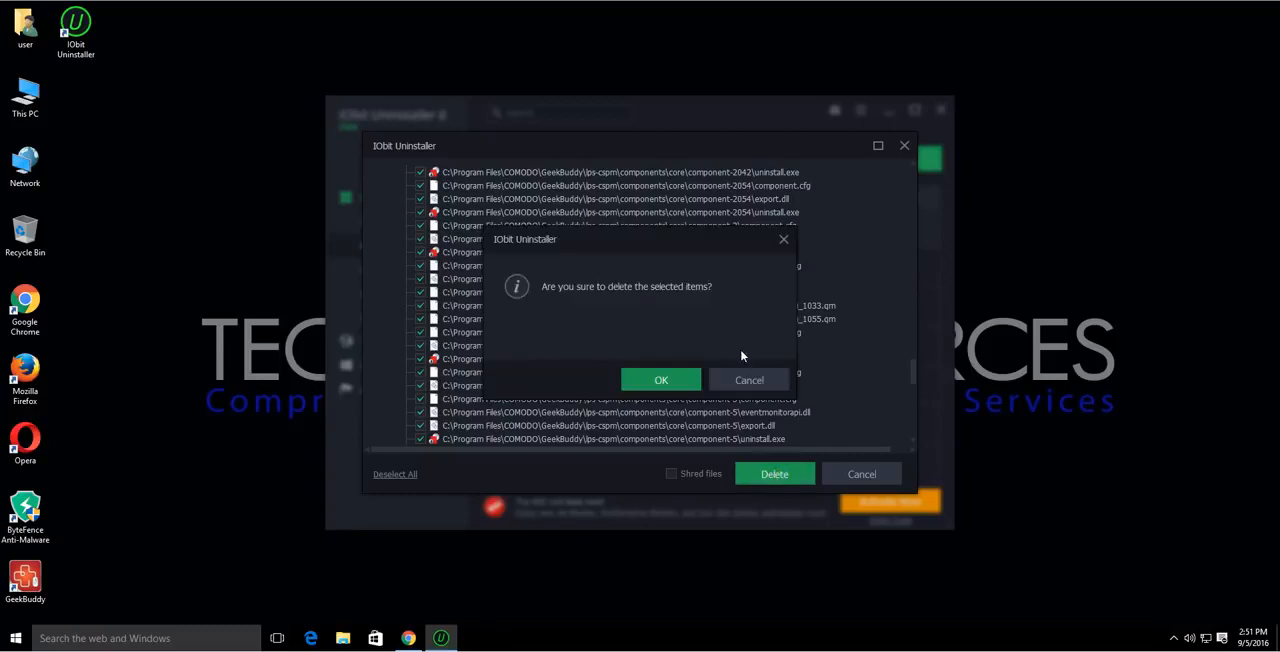
left_click(668, 386)
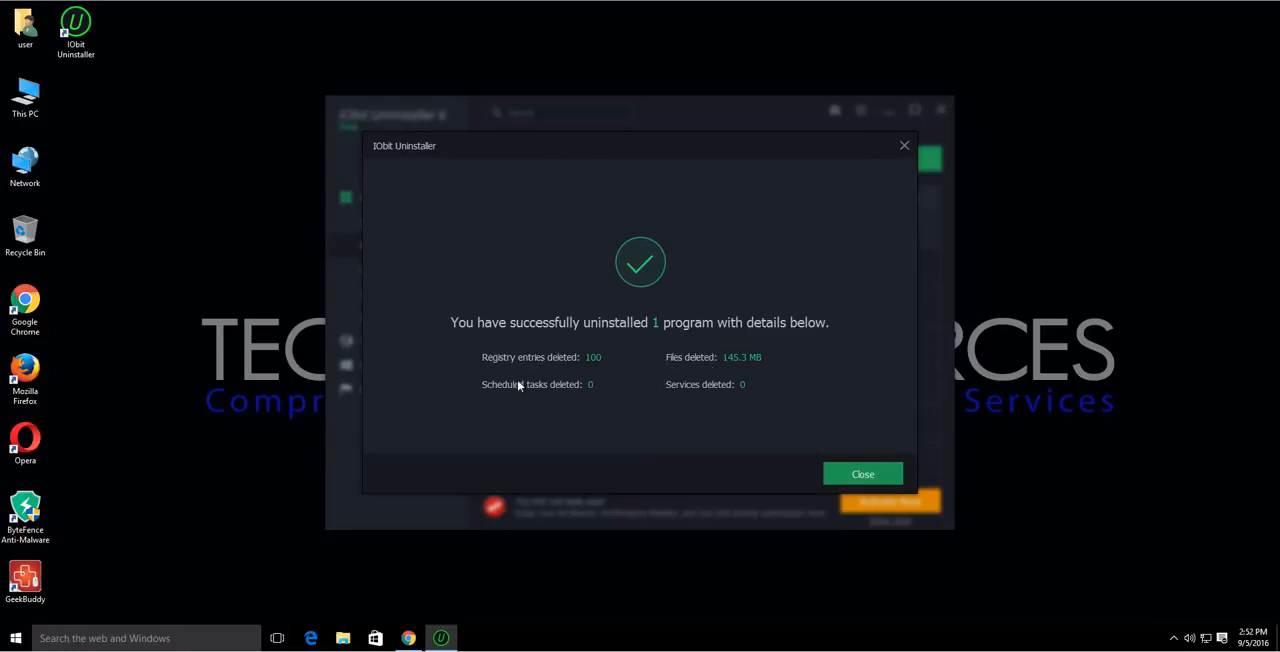
left_click(863, 476)
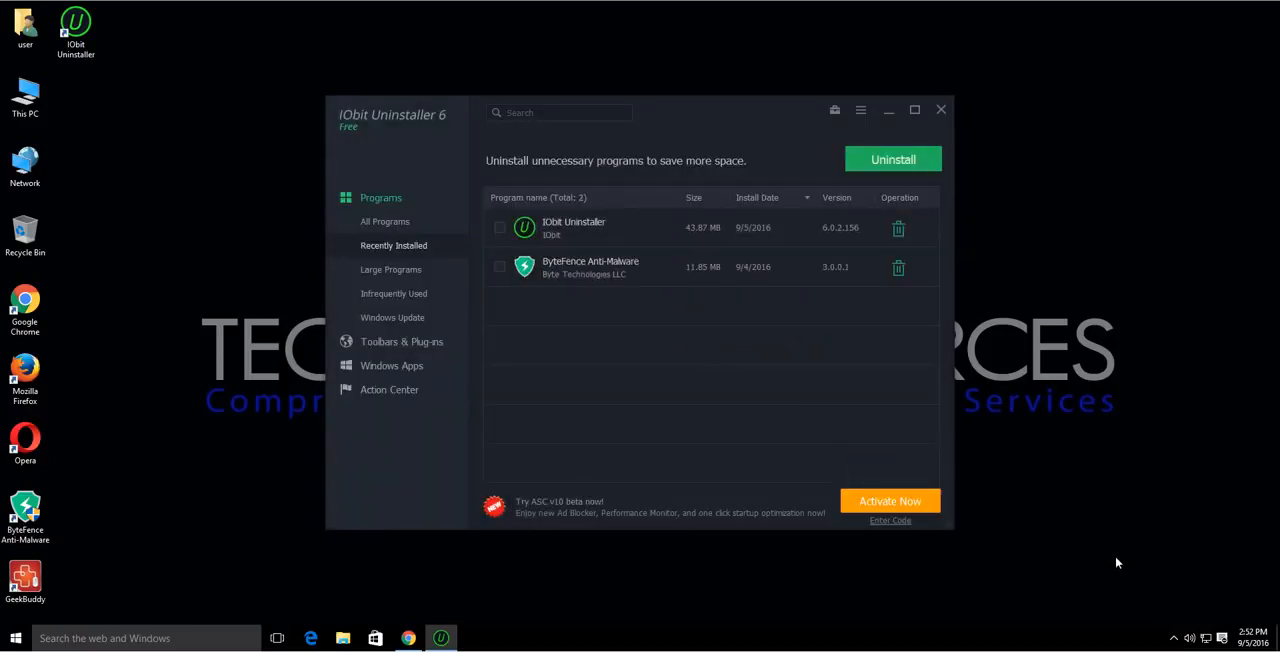
left_click(1174, 638)
left_click(1175, 639)
Uninstall ByteFence Anti-Malware without a restore point, and run a Powerful Scan for its leftovers.
left_click(898, 266)
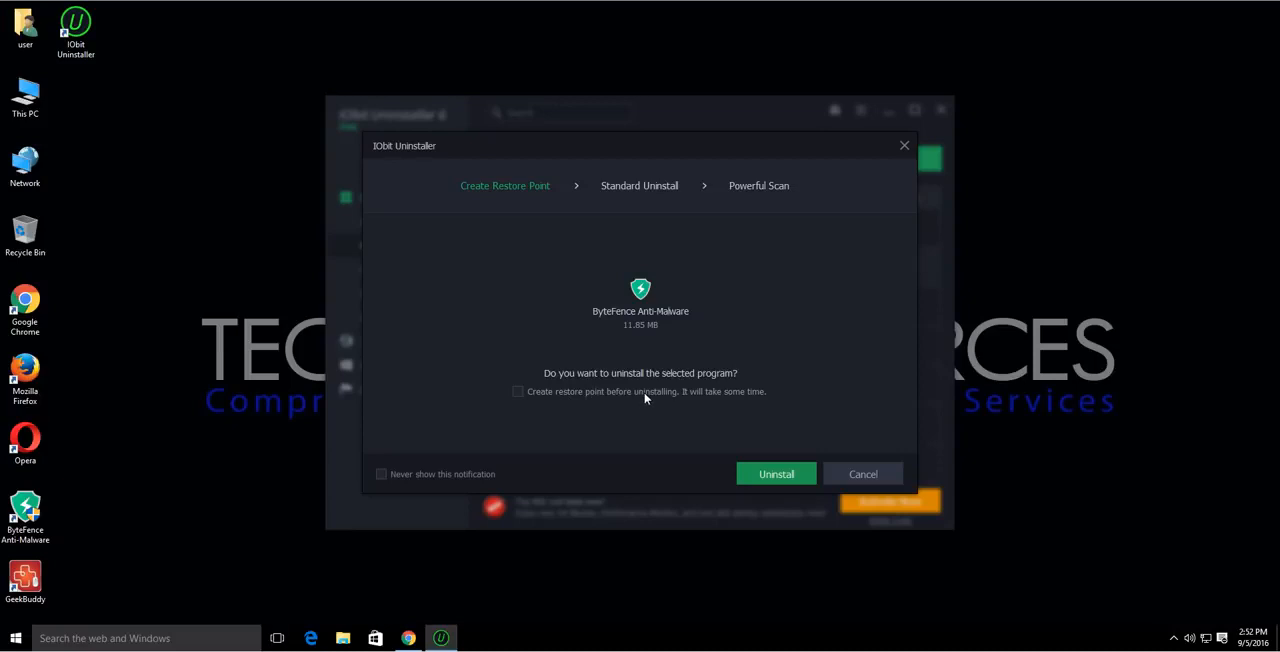
left_click(772, 479)
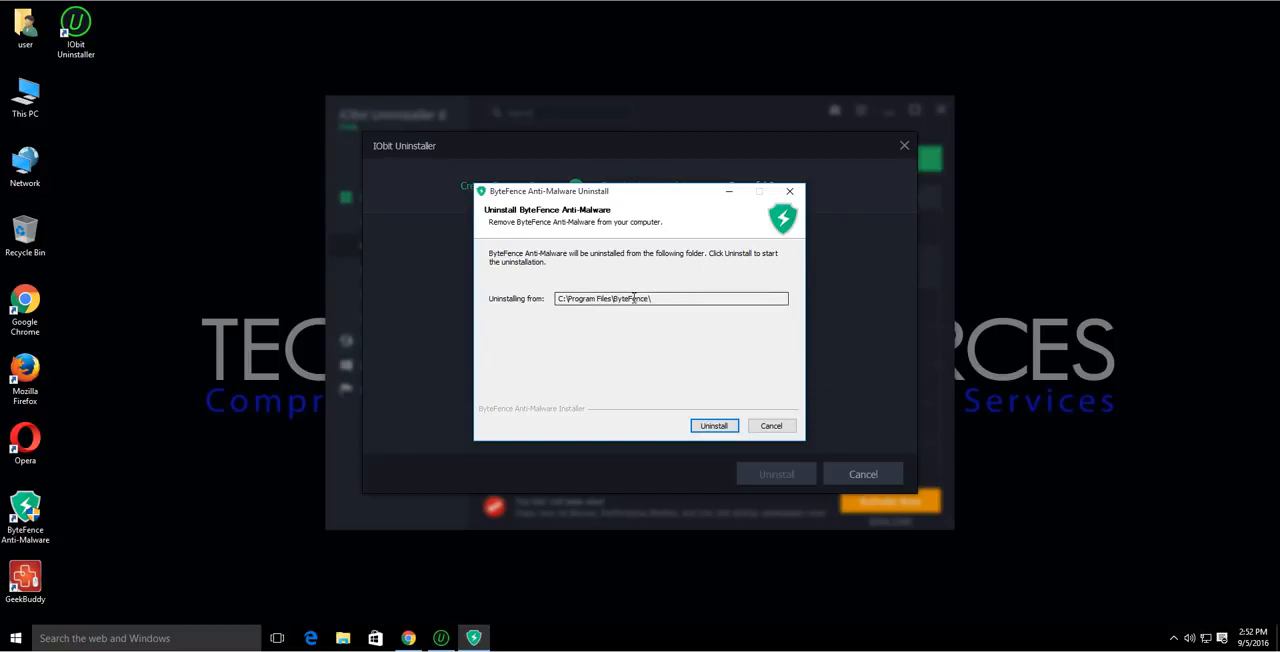
left_click(713, 425)
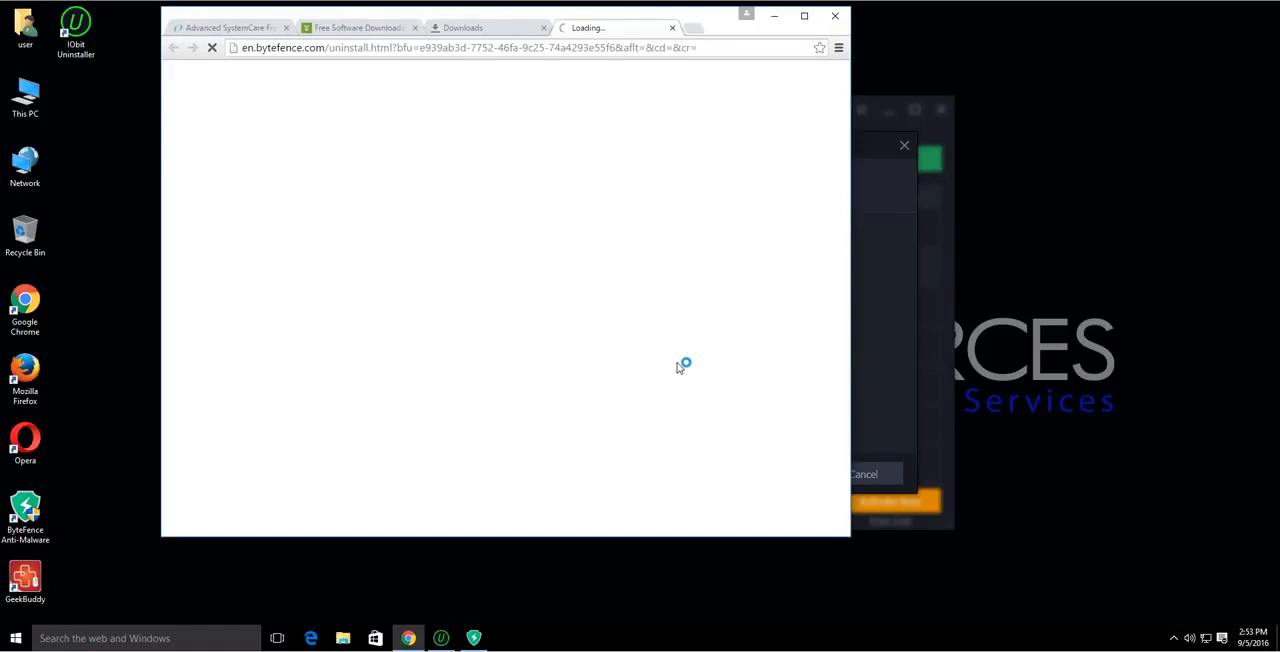
left_click(781, 18)
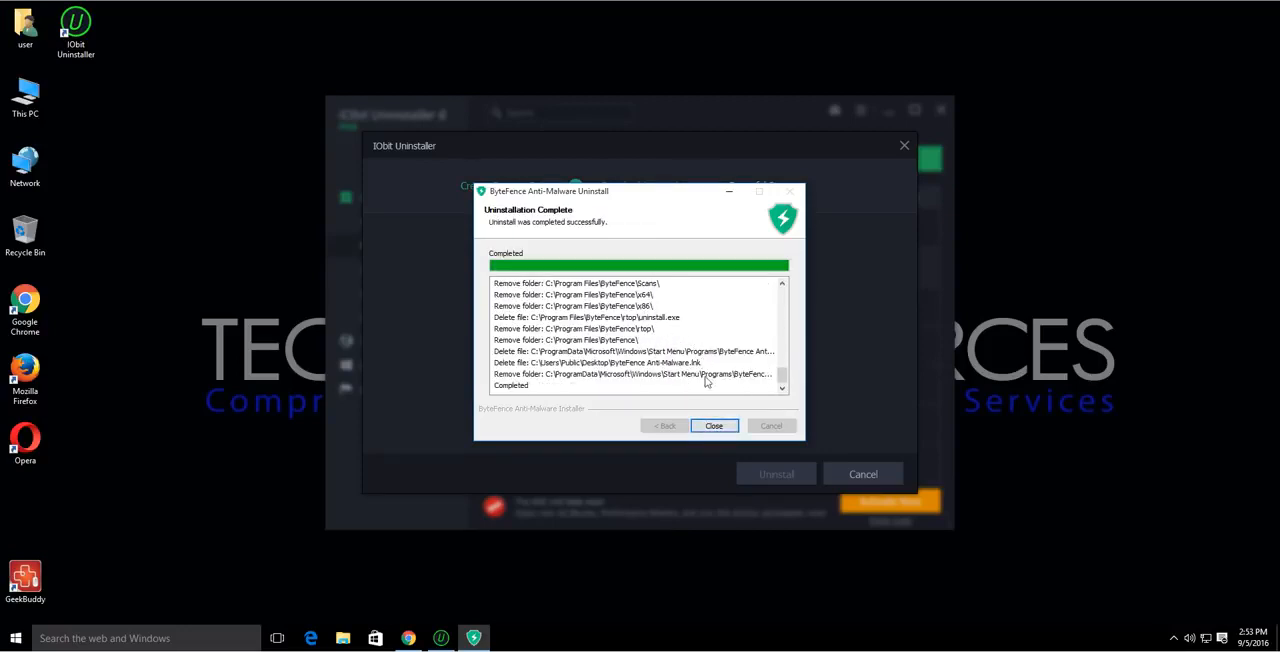
left_click(714, 426)
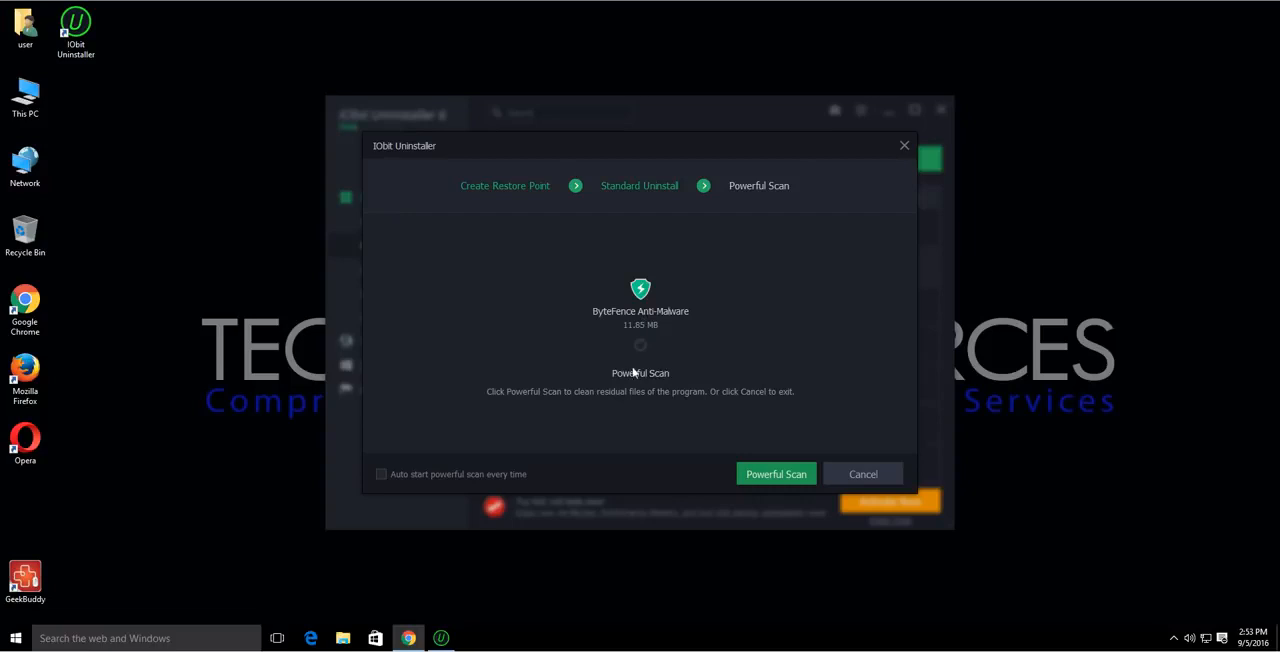
left_click(771, 476)
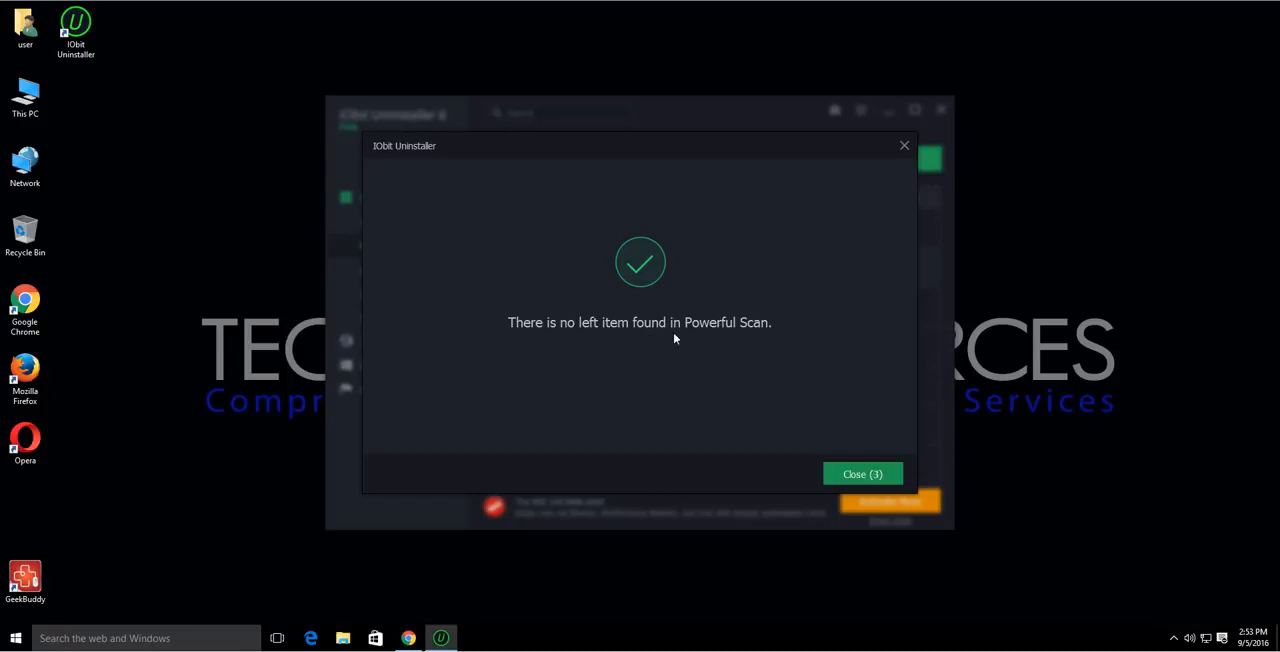
left_click(851, 474)
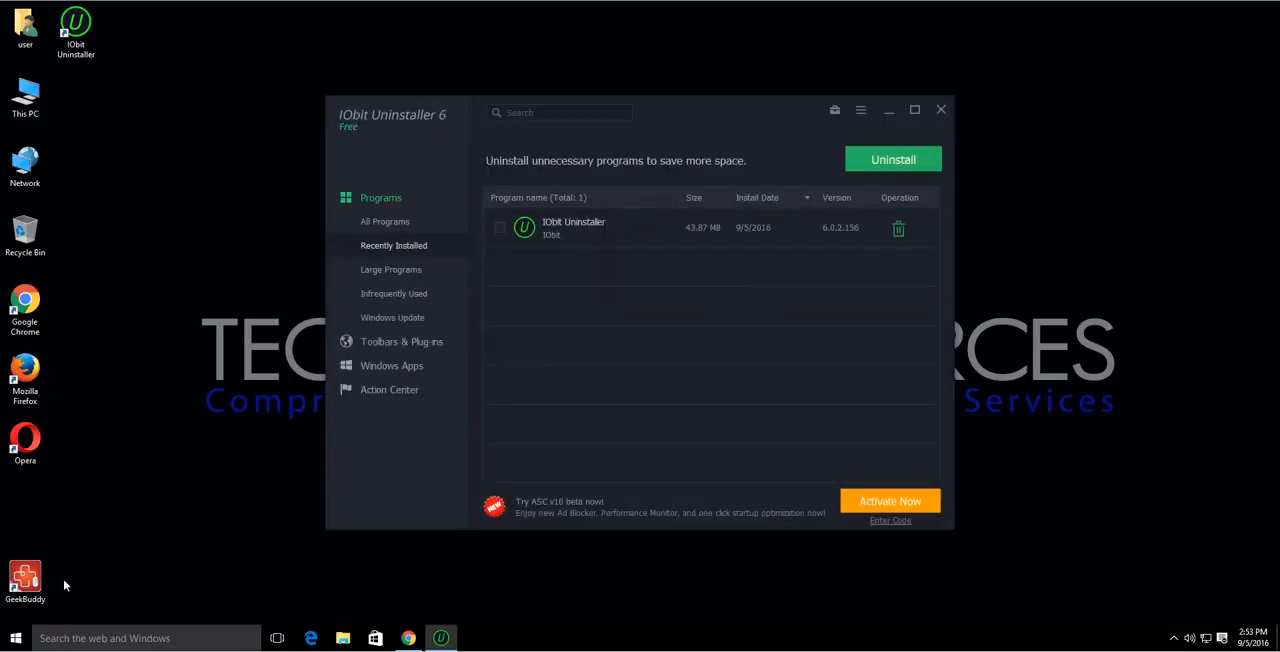
Move the leftover GeekBuddy desktop shortcut to the Recycle Bin.
left_click_drag(26, 582, 26, 234)
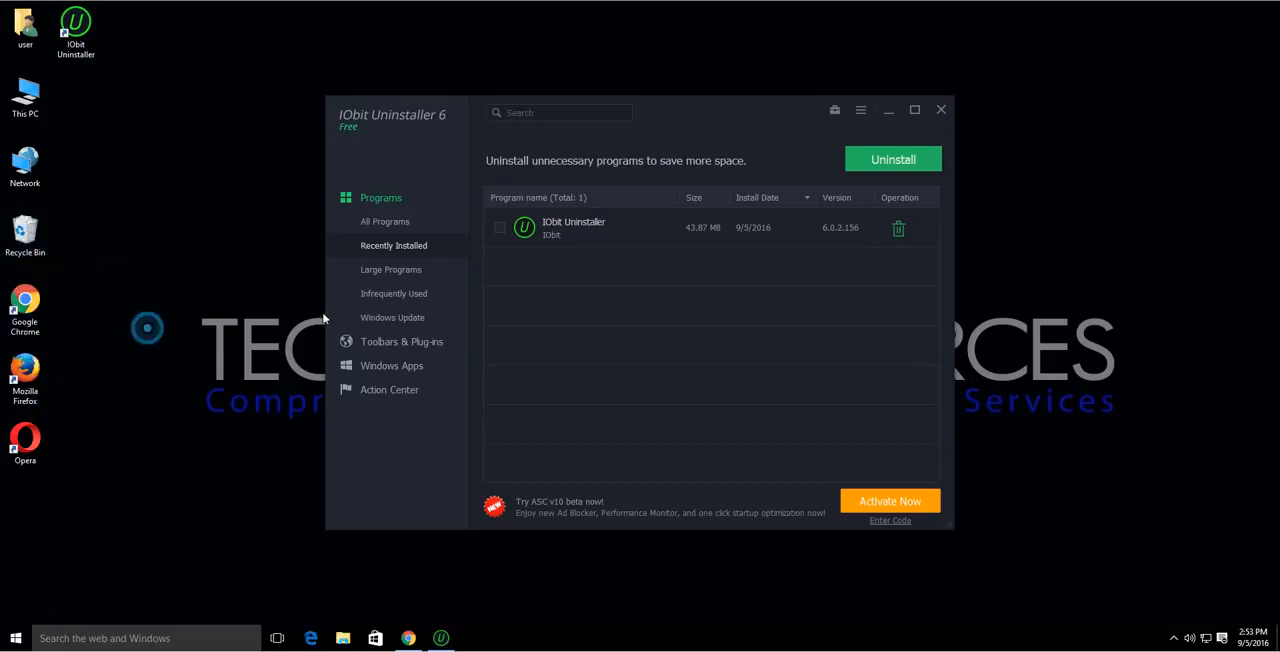